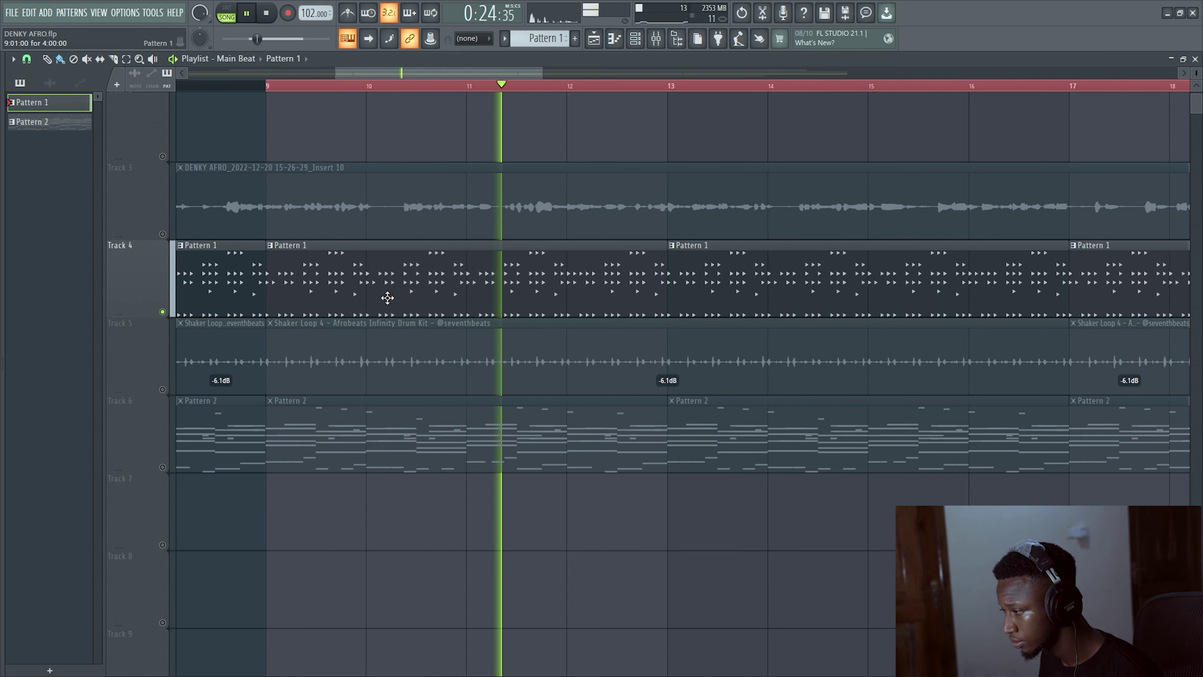
# Open the Channel rack to show the Pattern 1 drum channels and their steps
pyautogui.click(635, 37)
# Switch the channel list filter to Unsorted and stop playback
pyautogui.scroll(-5, 483, 269)
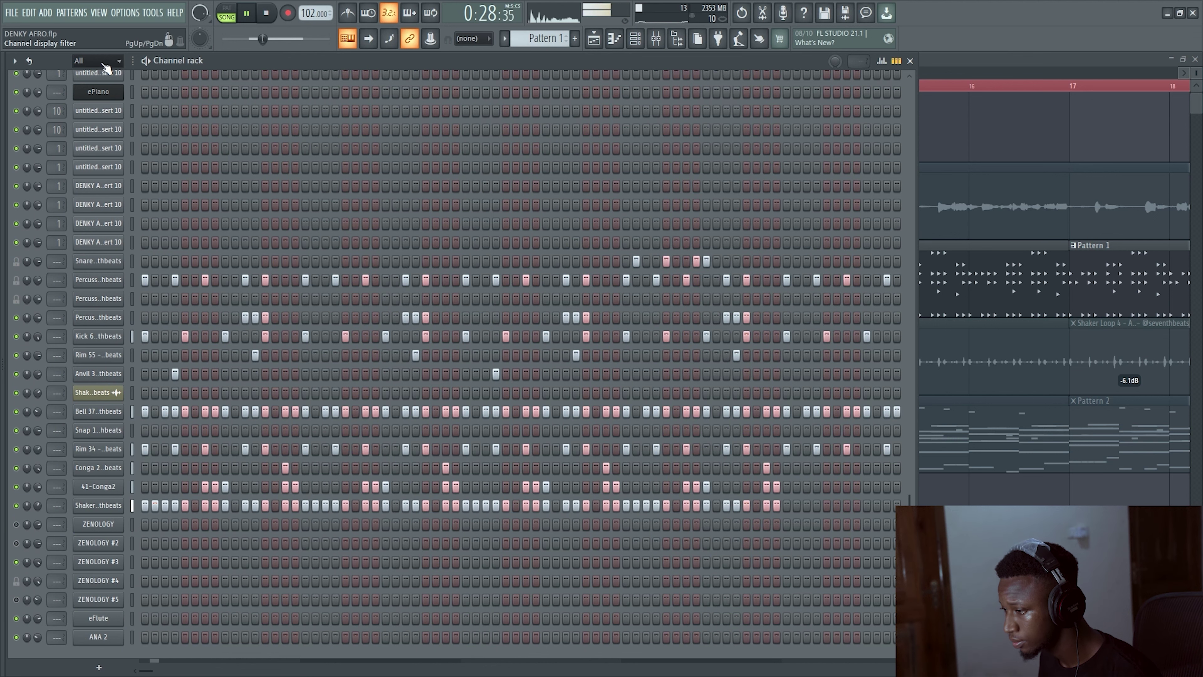
pyautogui.click(98, 102)
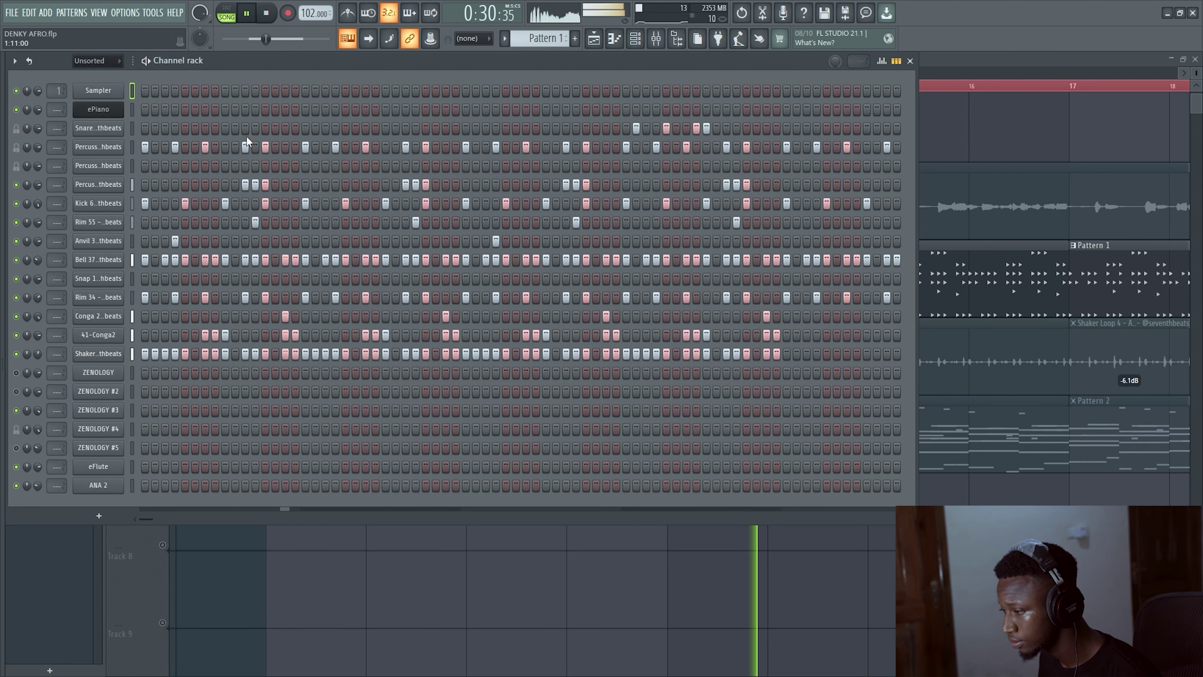
pyautogui.click(267, 15)
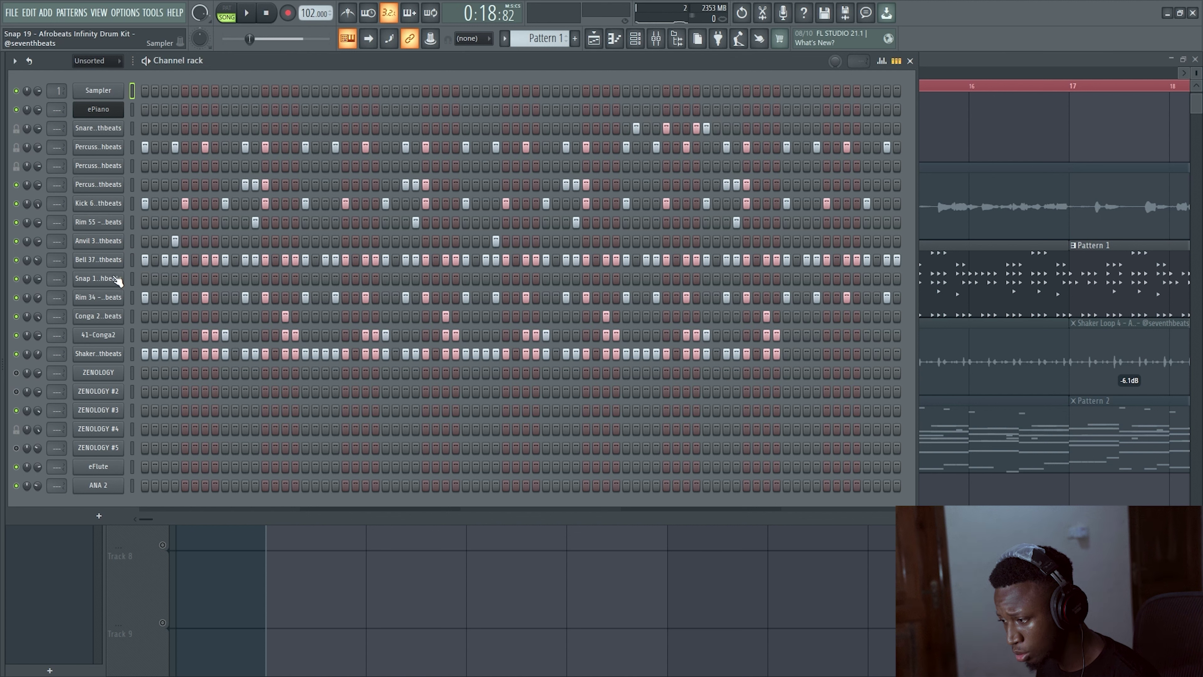
# Solo the Bell 37 channel and play it briefly to hear it alone
pyautogui.rightClick(18, 263)
pyautogui.click(42, 269)
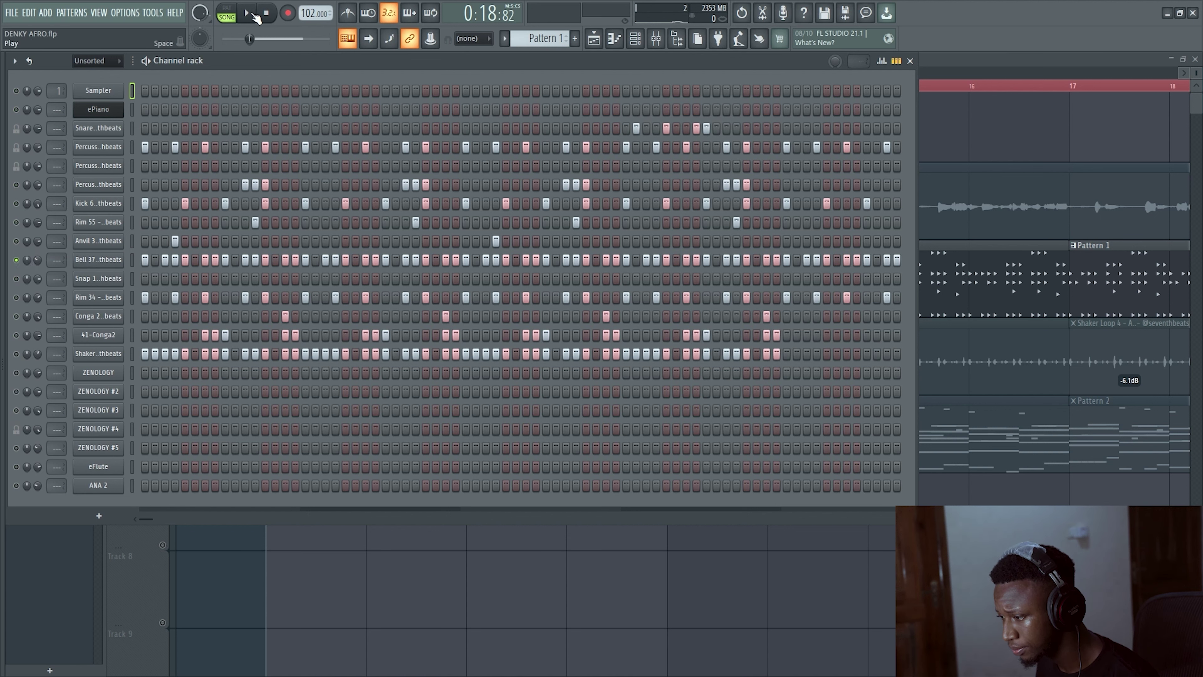
pyautogui.click(248, 13)
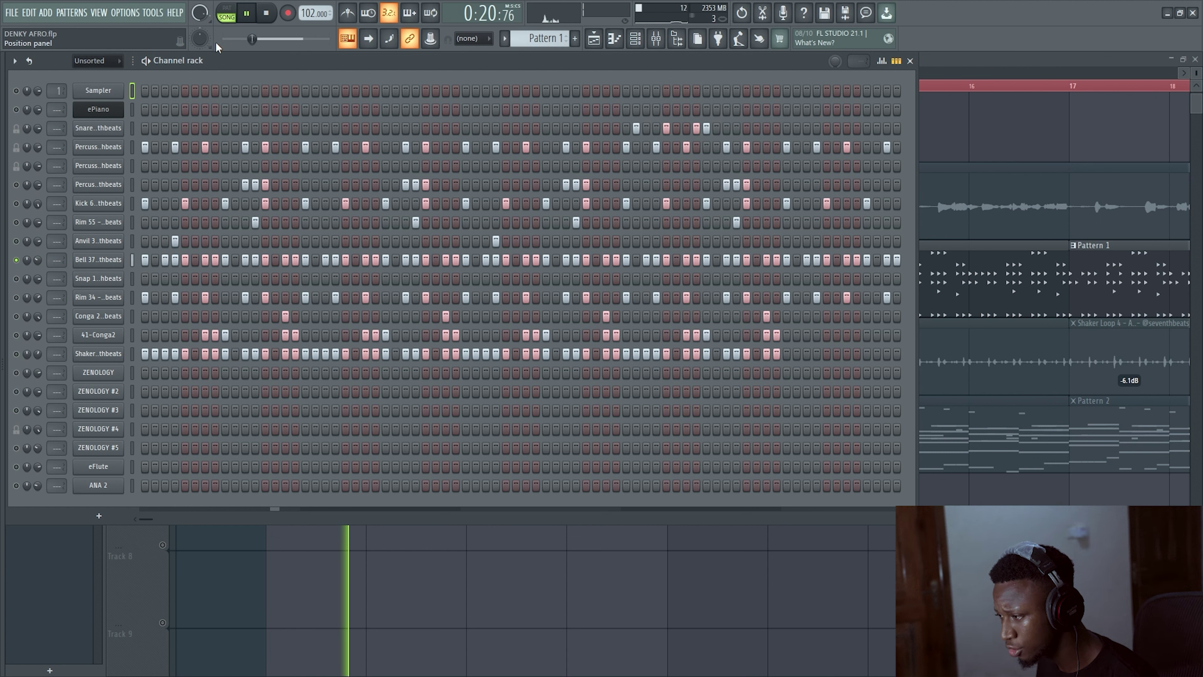
pyautogui.press('space')
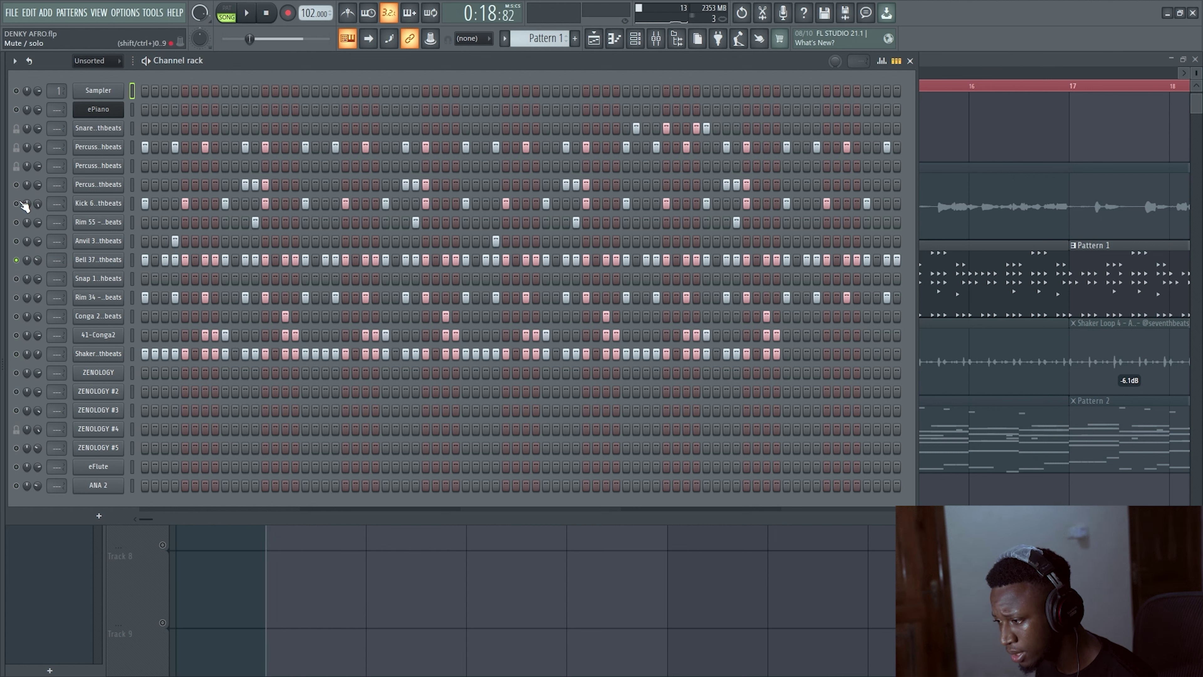
# Give the Percussion 12 sample a 37% quick fade-out, then stop playback
pyautogui.click(94, 186)
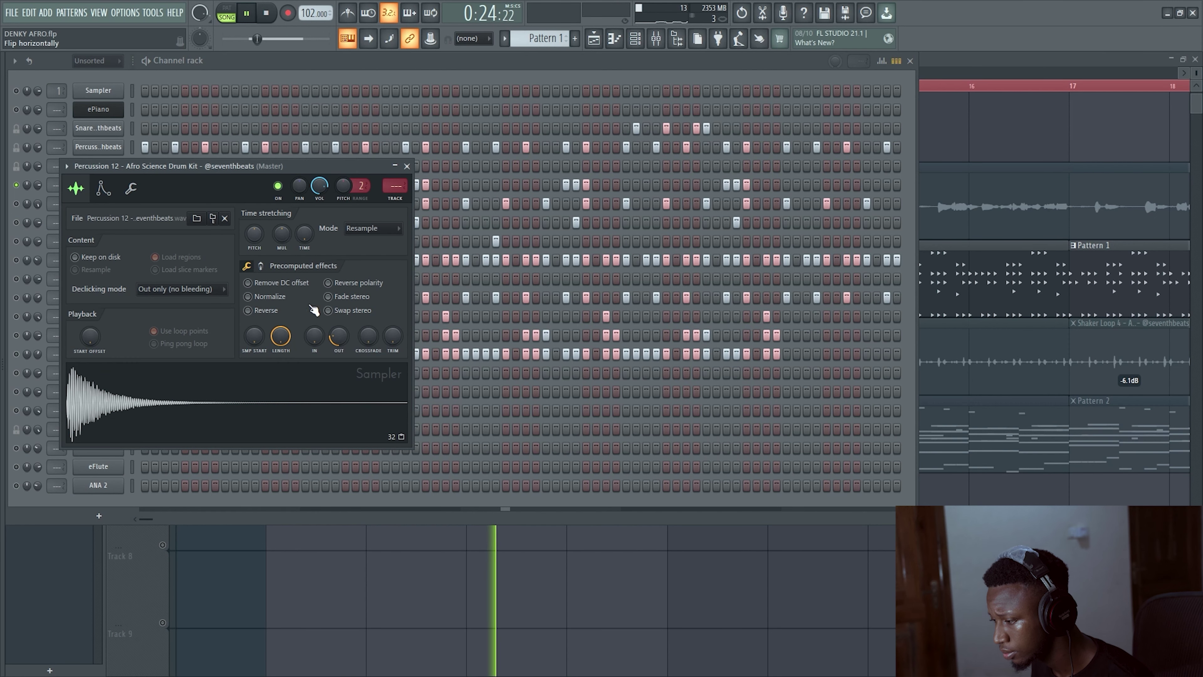
pyautogui.moveTo(338, 336); pyautogui.dragTo(338, 327)
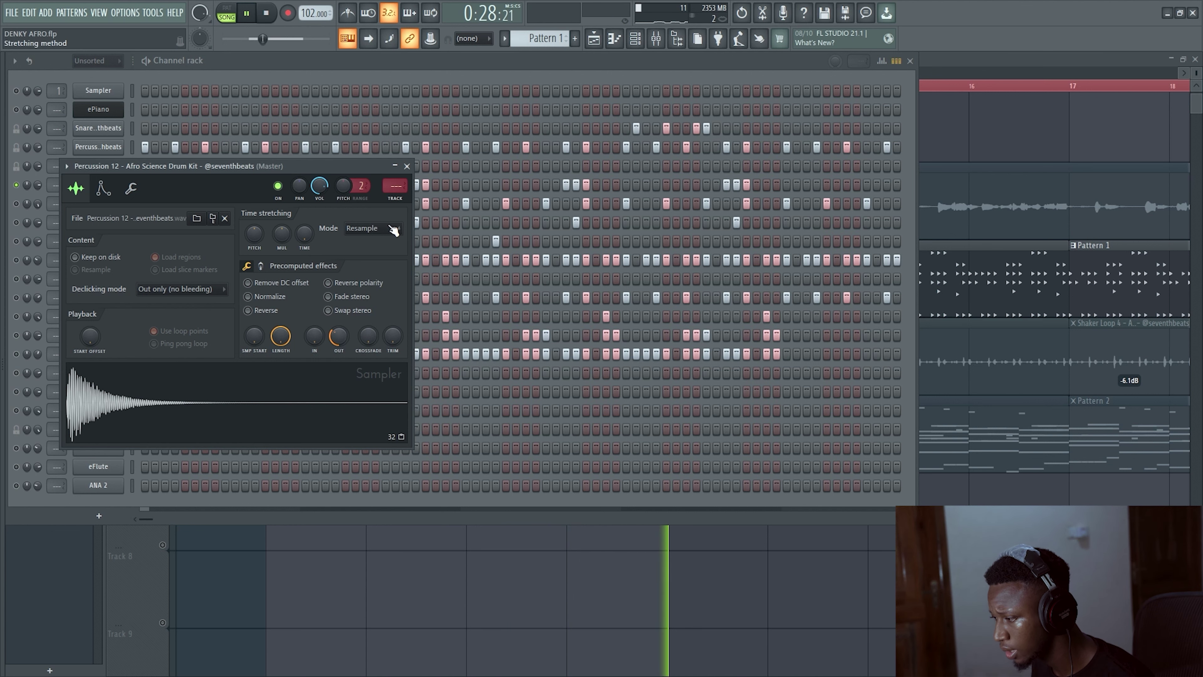
pyautogui.click(407, 165)
pyautogui.press('space')
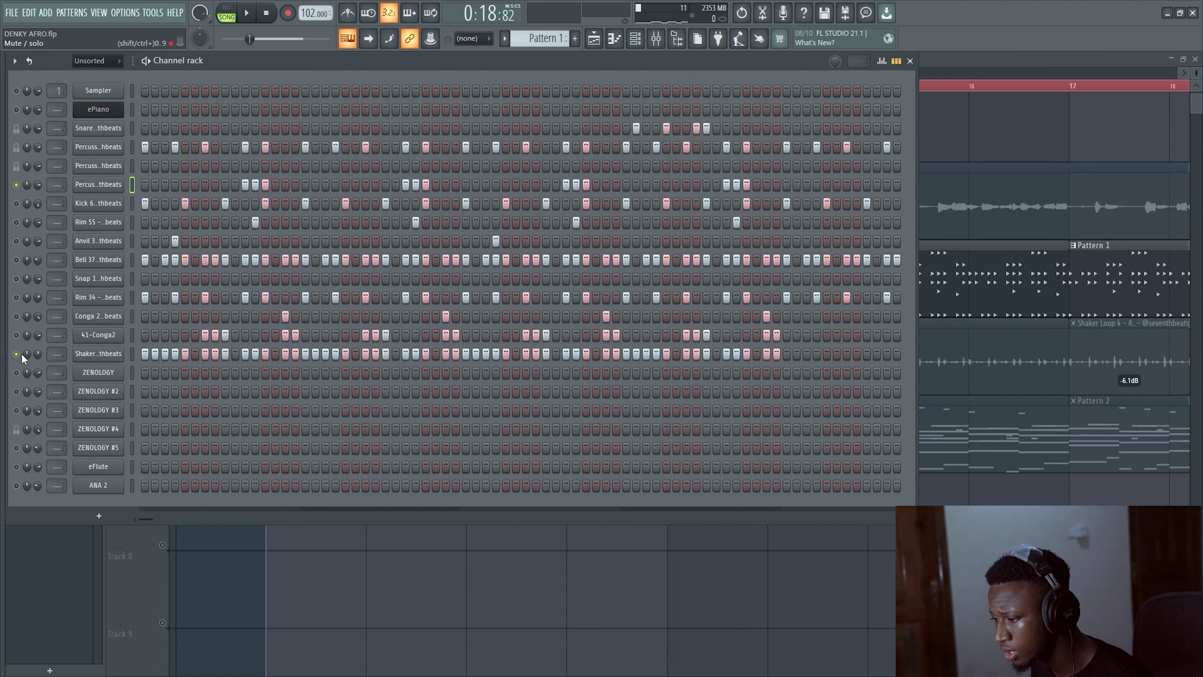
# Give the Shaker 4 sample a 20% quick fade-out while the beat plays
pyautogui.click(99, 354)
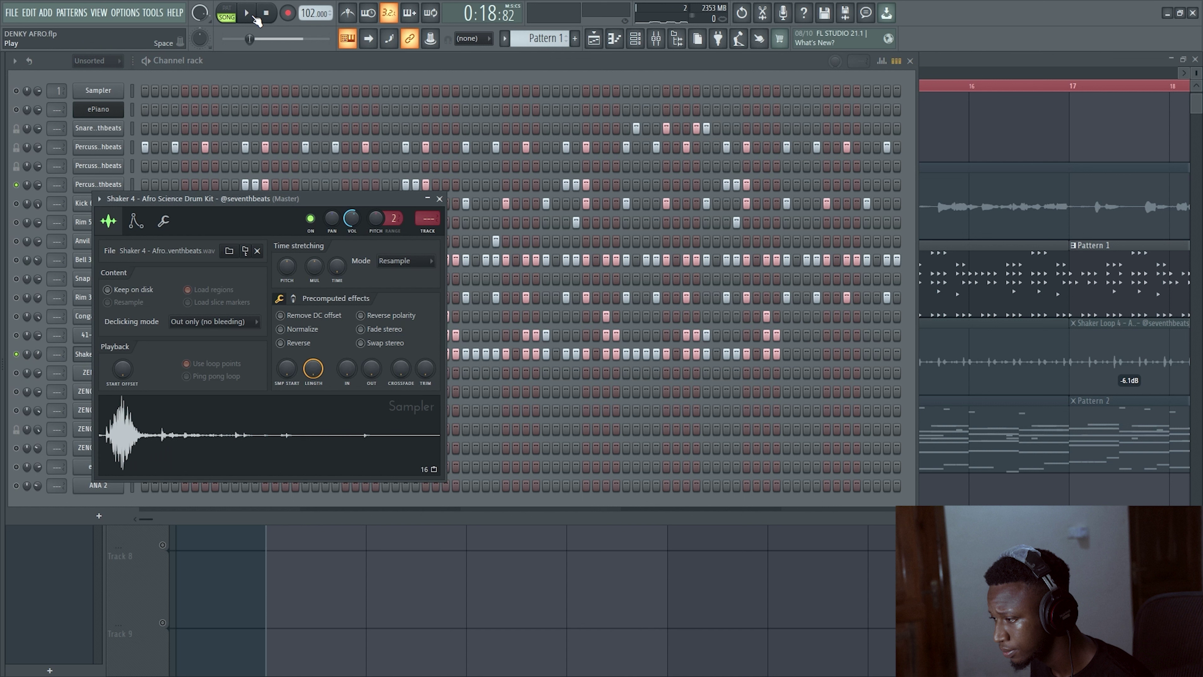
pyautogui.click(254, 17)
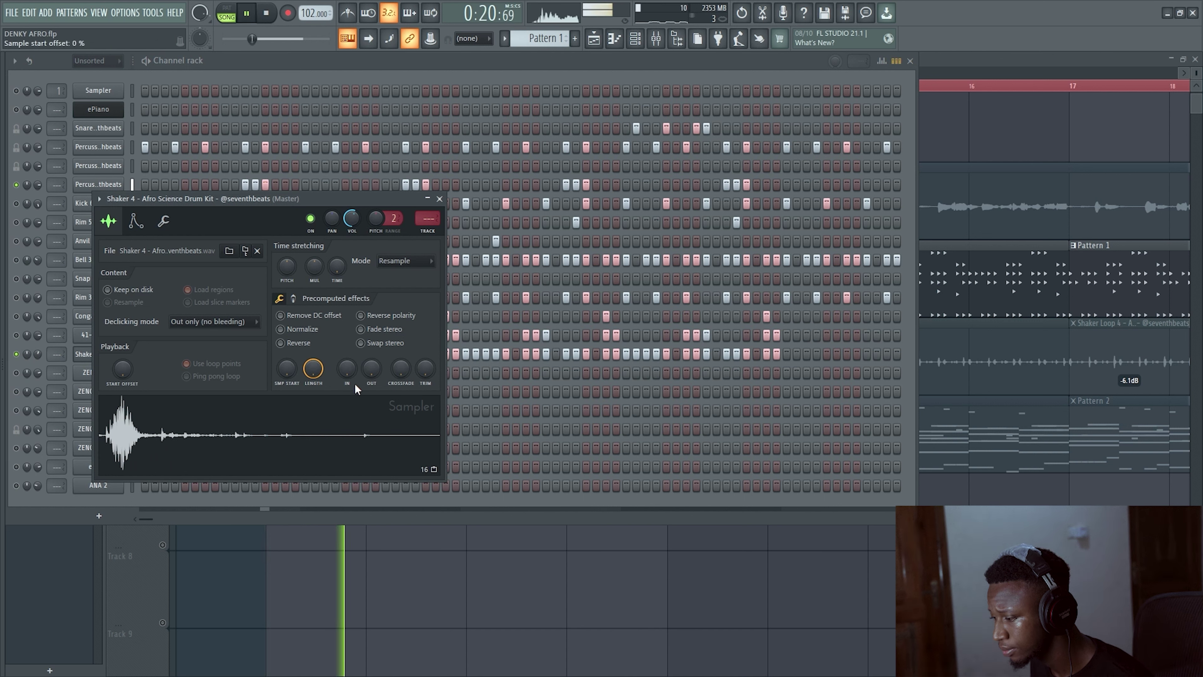
pyautogui.moveTo(371, 369)
pyautogui.mouseDown()
pyautogui.moveTo(371, 356)
pyautogui.moveTo(369, 378)
pyautogui.mouseUp()
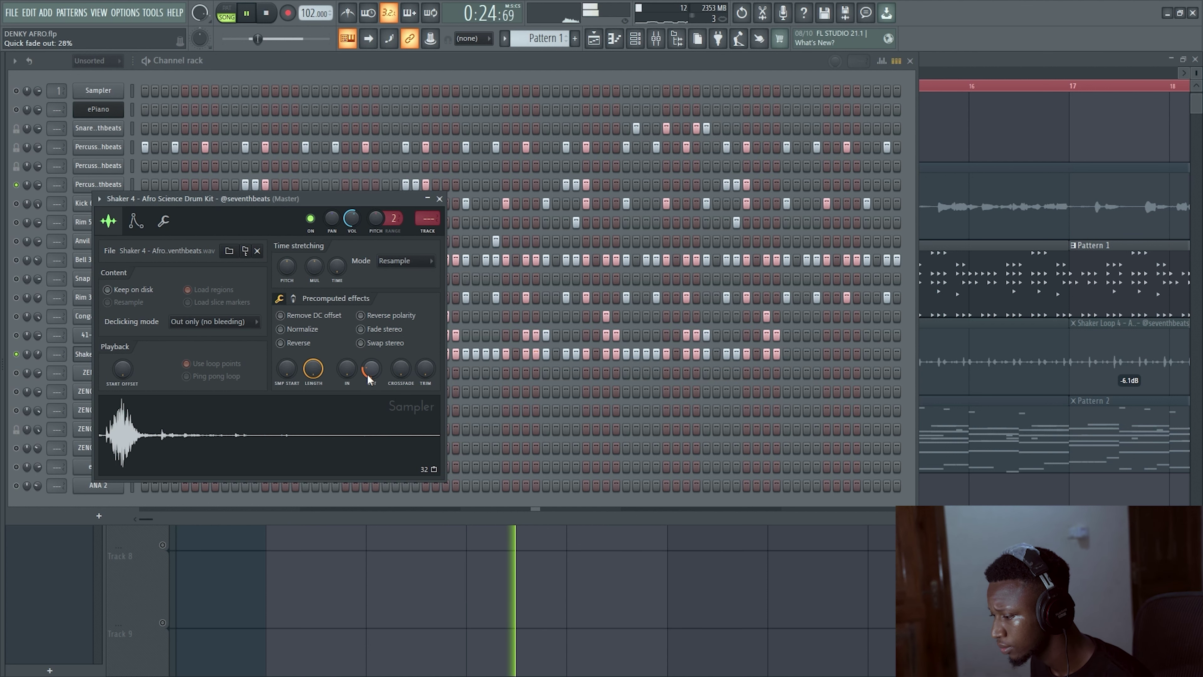
pyautogui.click(441, 199)
# Open the 41-Conga2 sampler settings, stop playback, review them and close the window
pyautogui.click(101, 336)
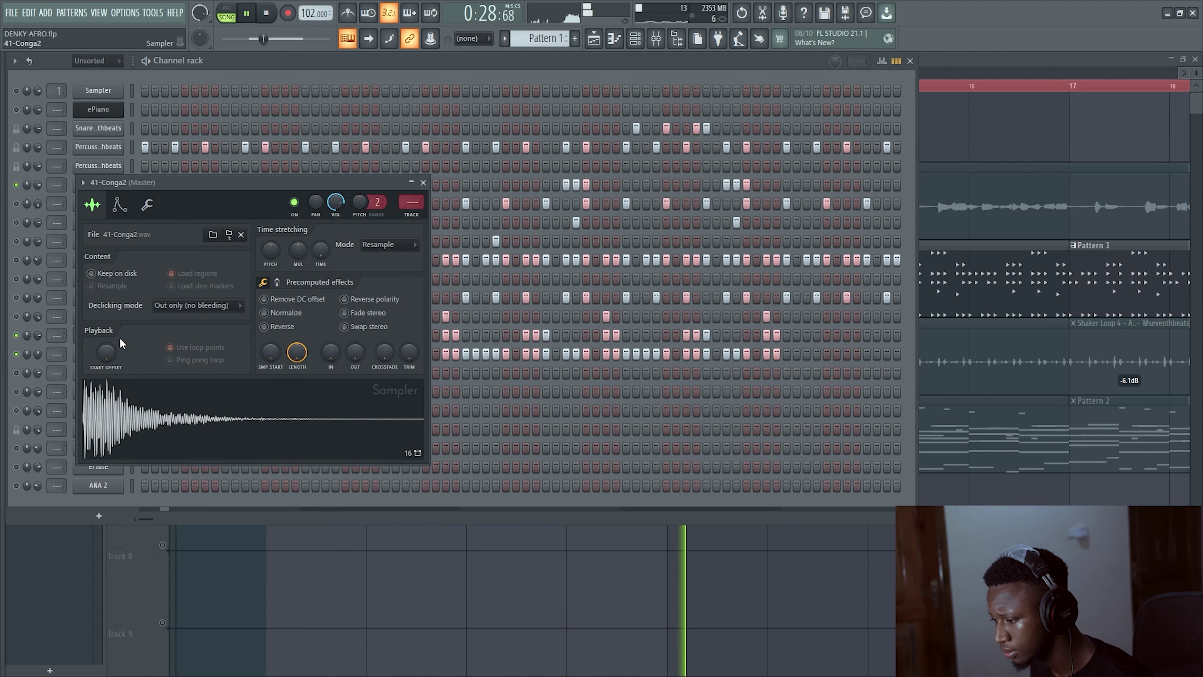
pyautogui.click(266, 13)
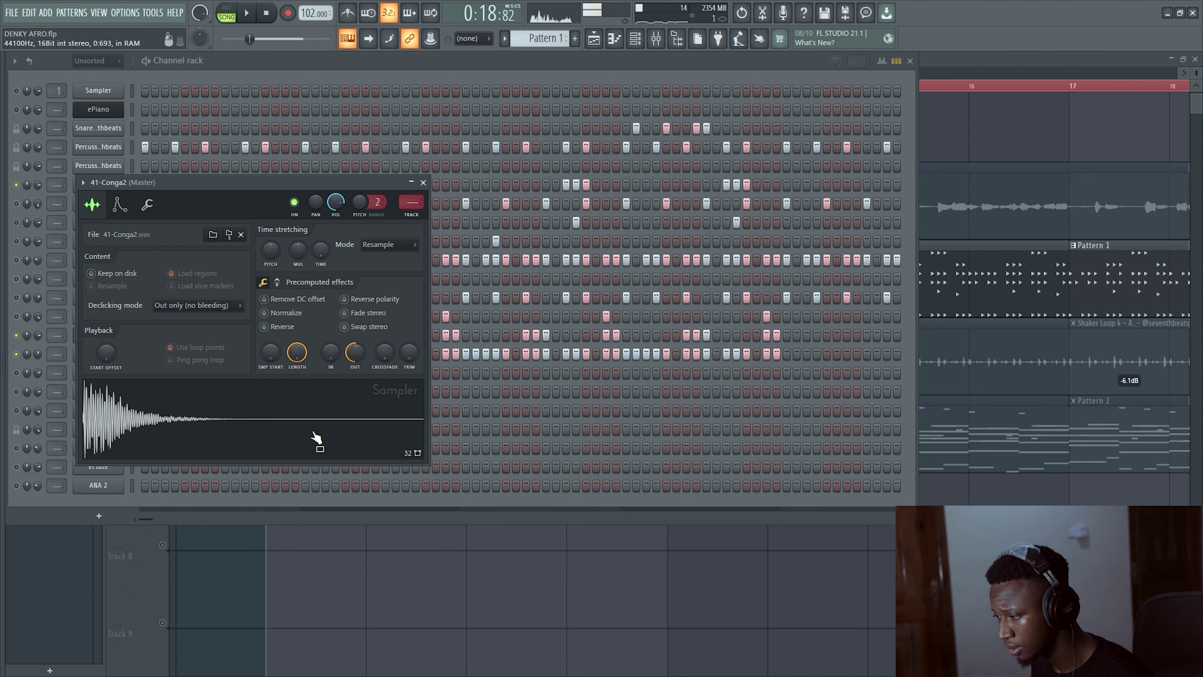
pyautogui.click(423, 182)
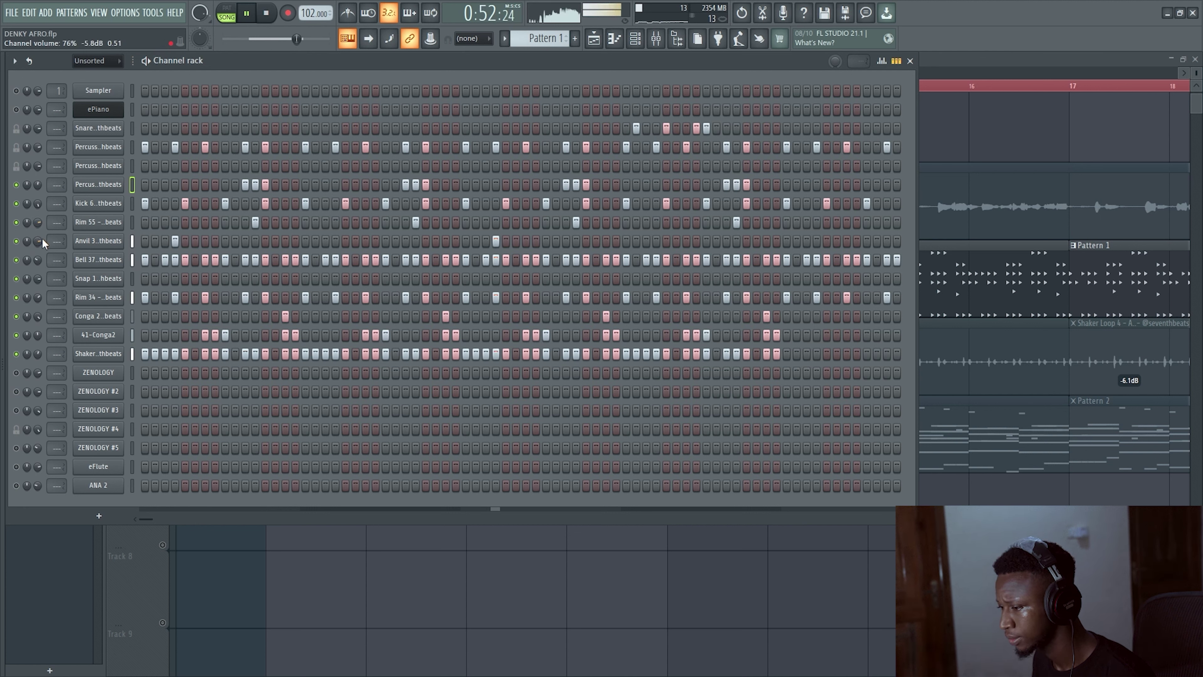
# Lower the Anvil 3 volume, stop playback and solo Bell 37
pyautogui.scroll(-3, 38, 239)
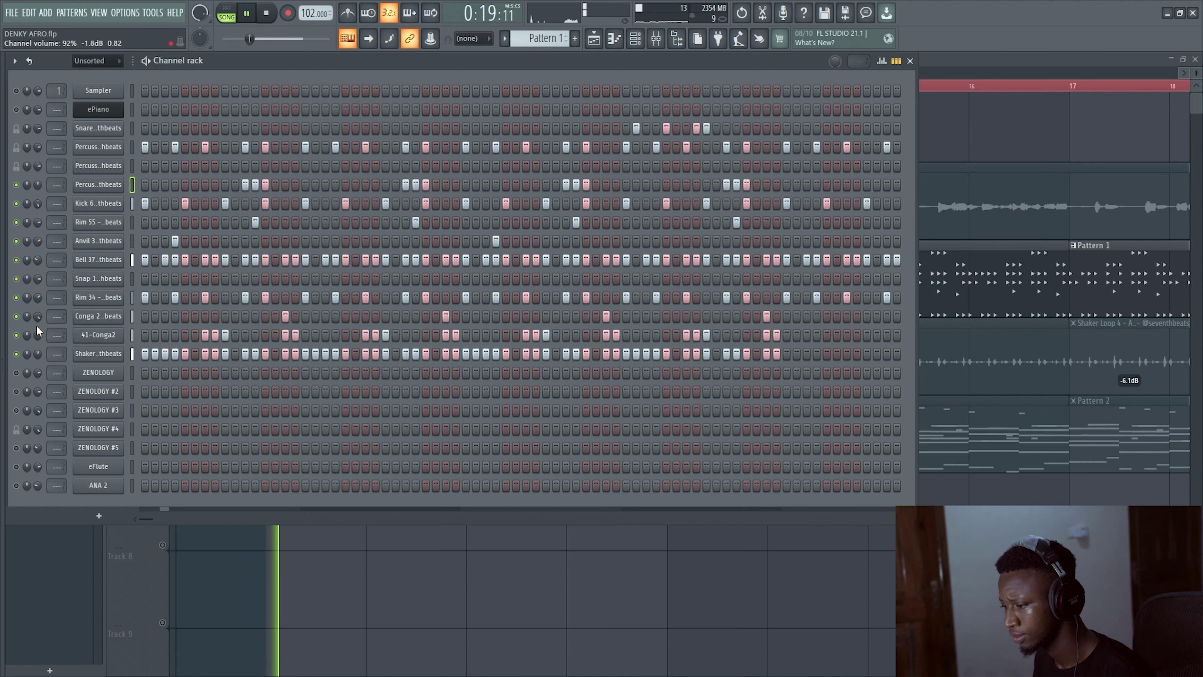
pyautogui.click(267, 14)
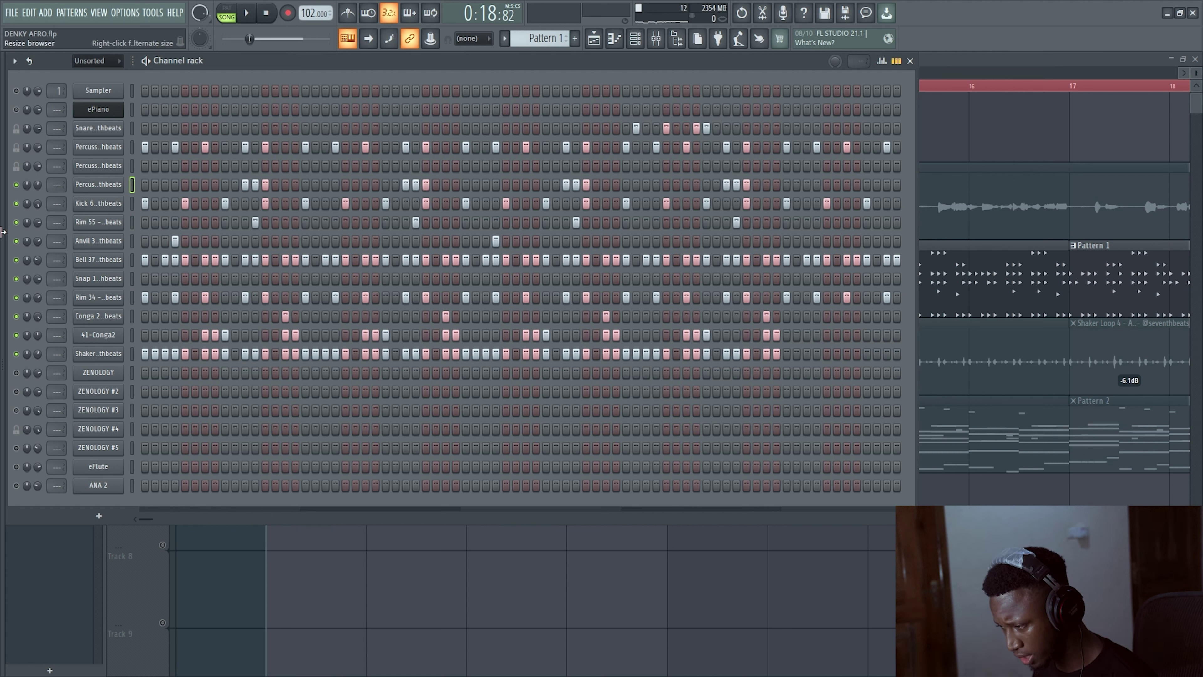
pyautogui.rightClick(24, 268)
pyautogui.click(52, 270)
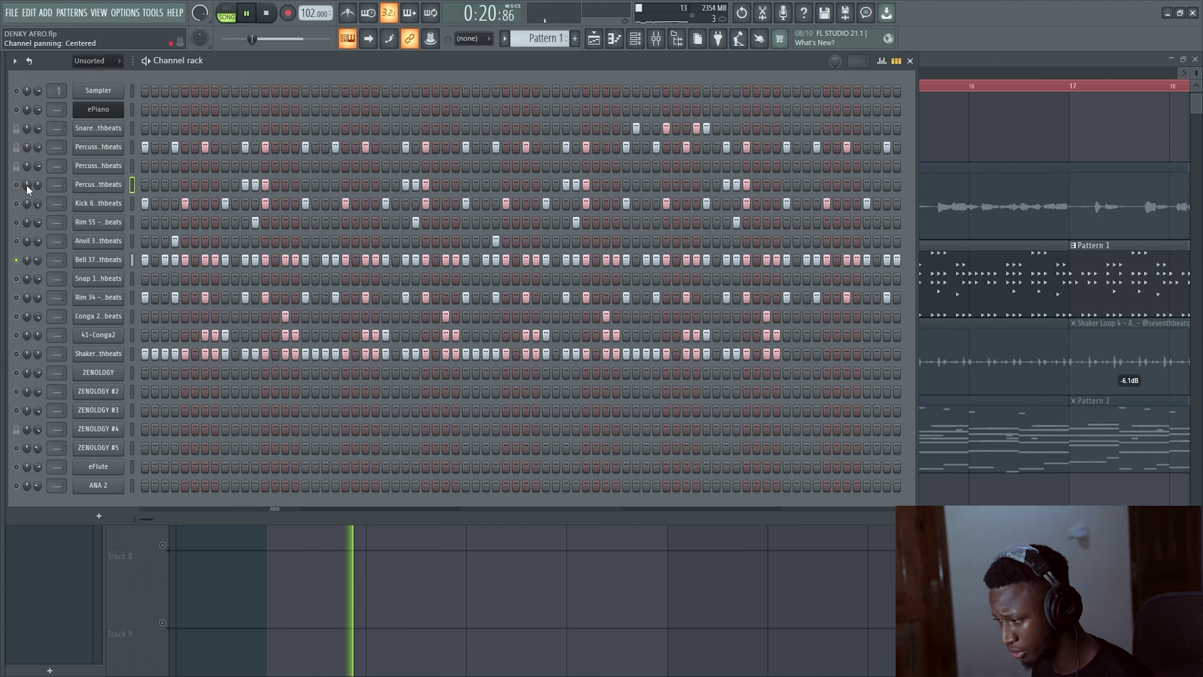
# Unmute Percussion 12 and 41-Conga2, and pan 41-Conga2 46% right
pyautogui.click(15, 184)
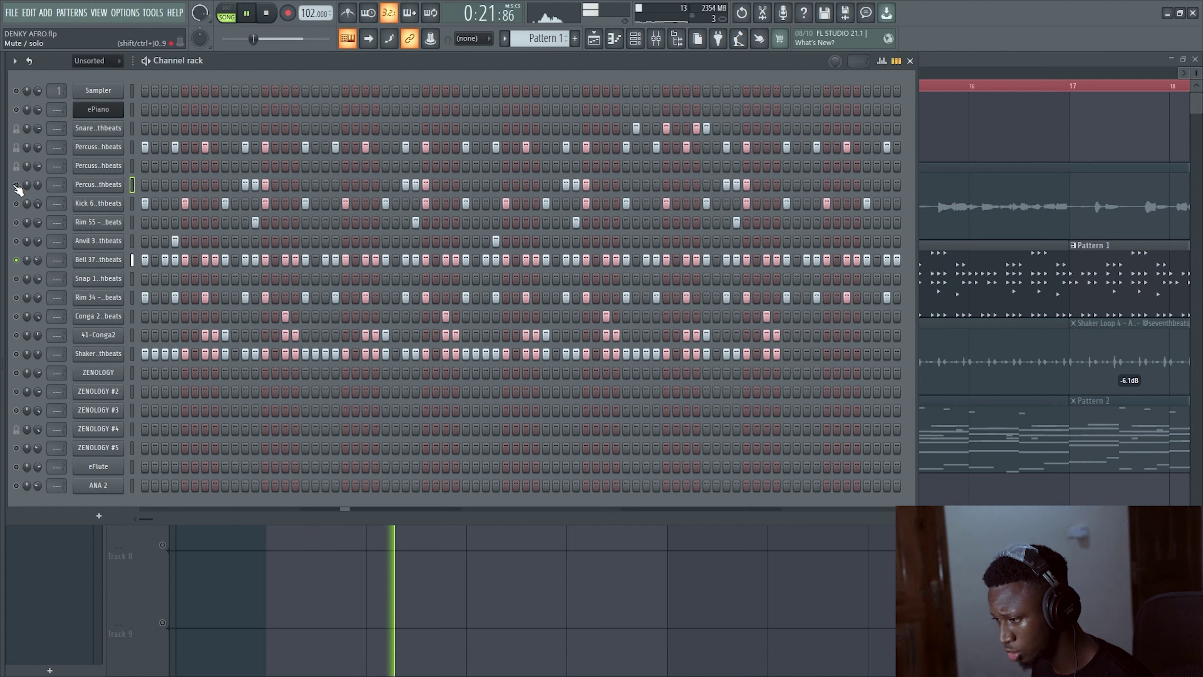
pyautogui.click(16, 335)
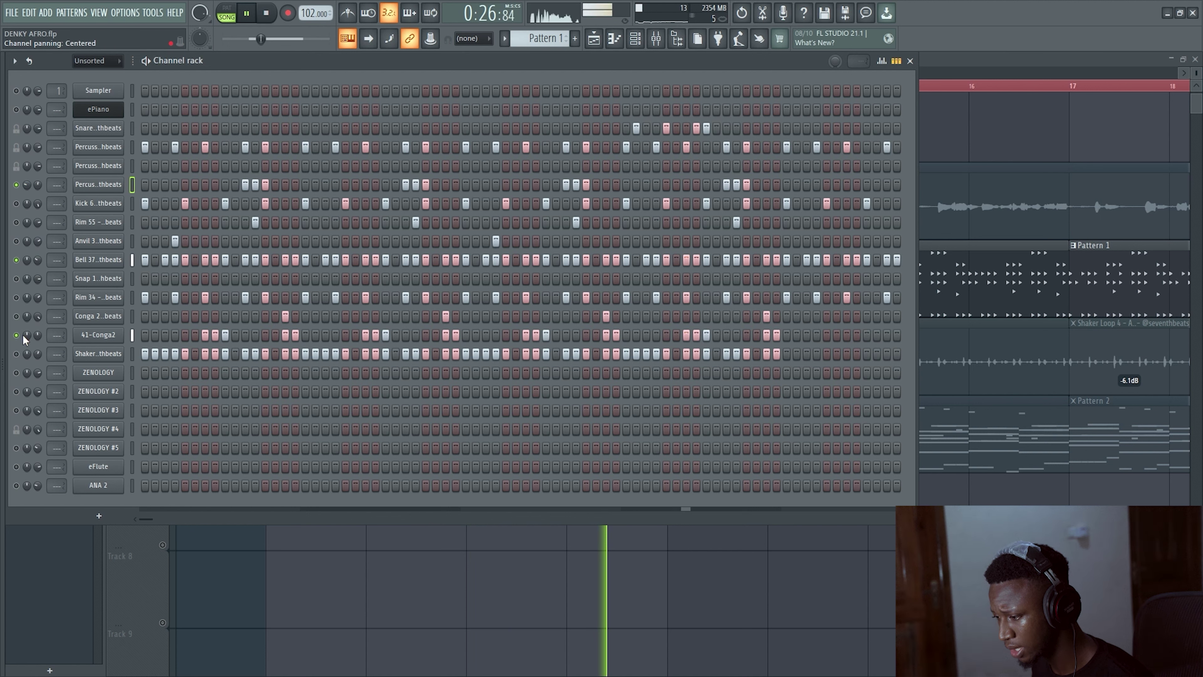
pyautogui.moveTo(25, 335); pyautogui.dragTo(25, 327)
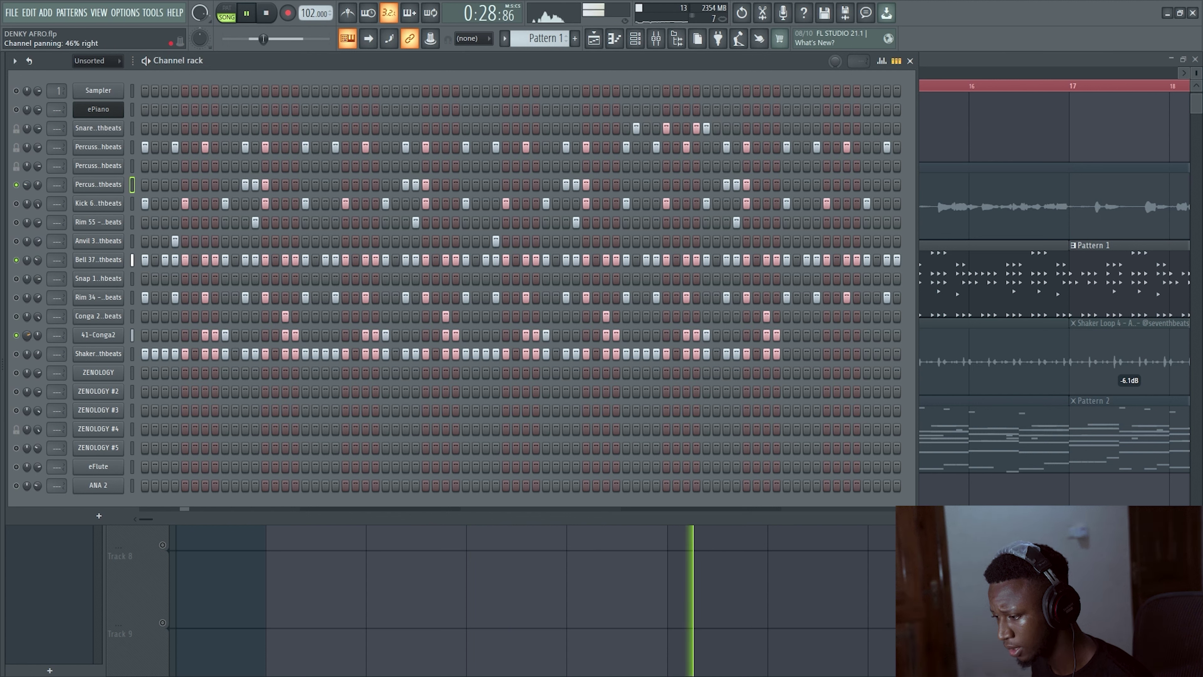
# Unmute Snap 1, Rim 55, Kick 6 and Anvil 3, leaving Rim 34 muted
pyautogui.click(17, 279)
pyautogui.click(17, 297)
pyautogui.click(17, 221)
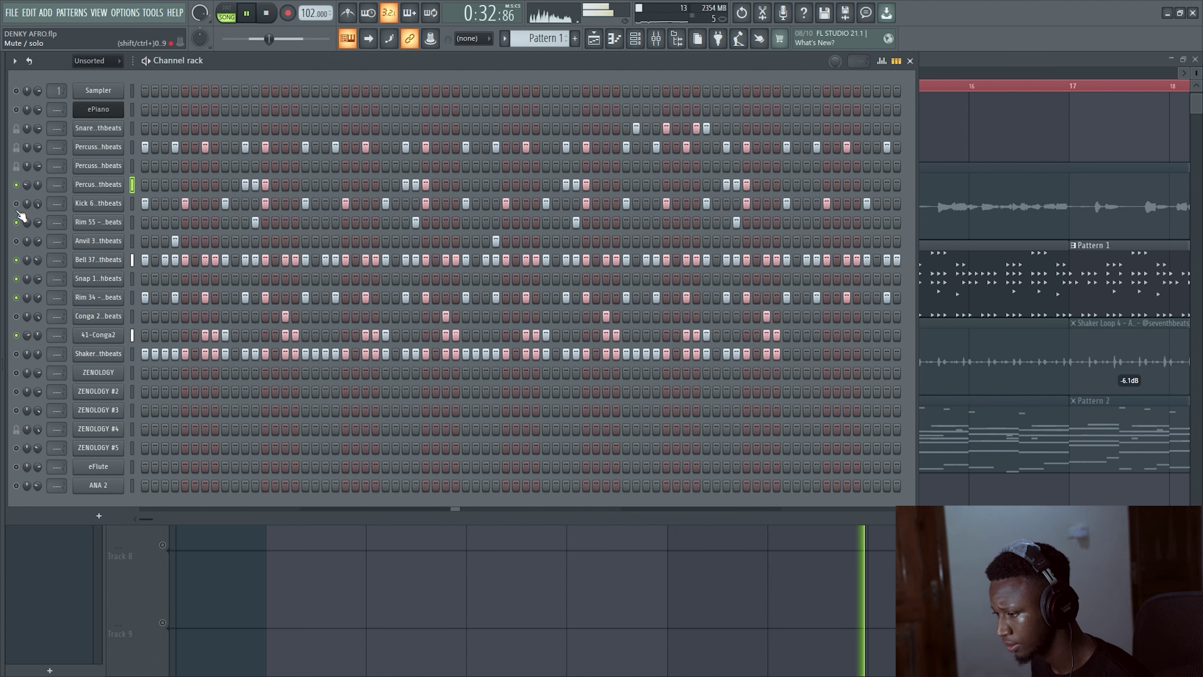
pyautogui.click(16, 203)
pyautogui.click(16, 240)
pyautogui.click(16, 297)
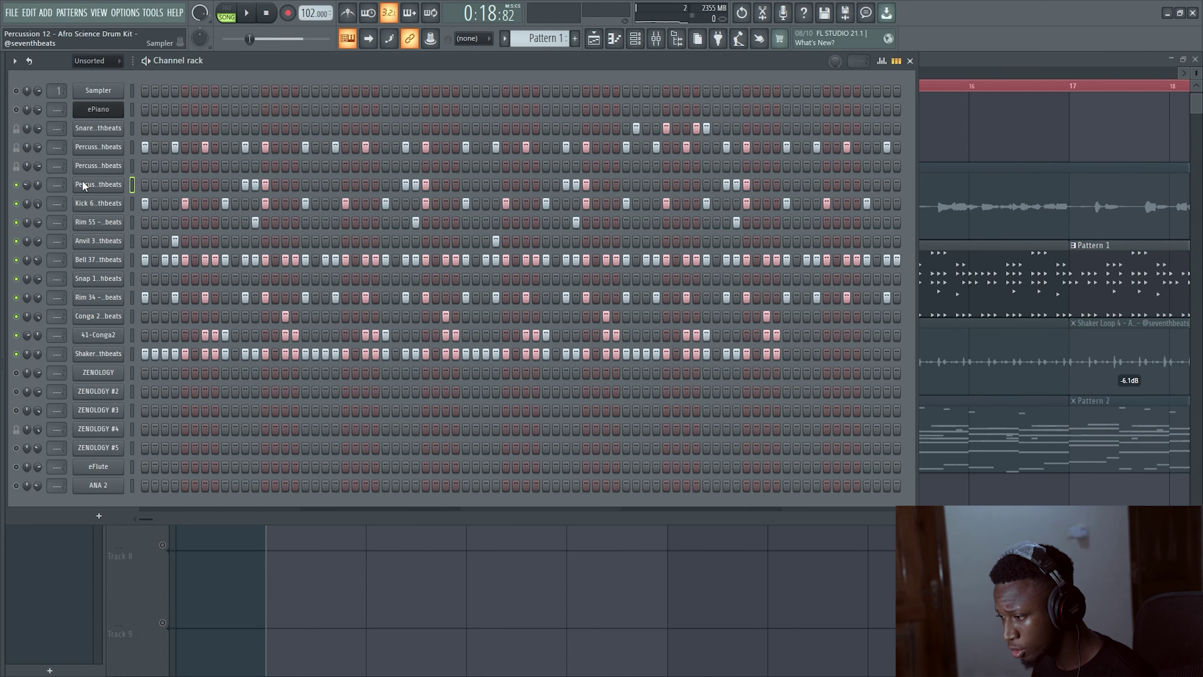
# Open Percussion 12 in the piano roll, zoom in and set Snap to (none)
pyautogui.rightClick(83, 185)
pyautogui.click(158, 185)
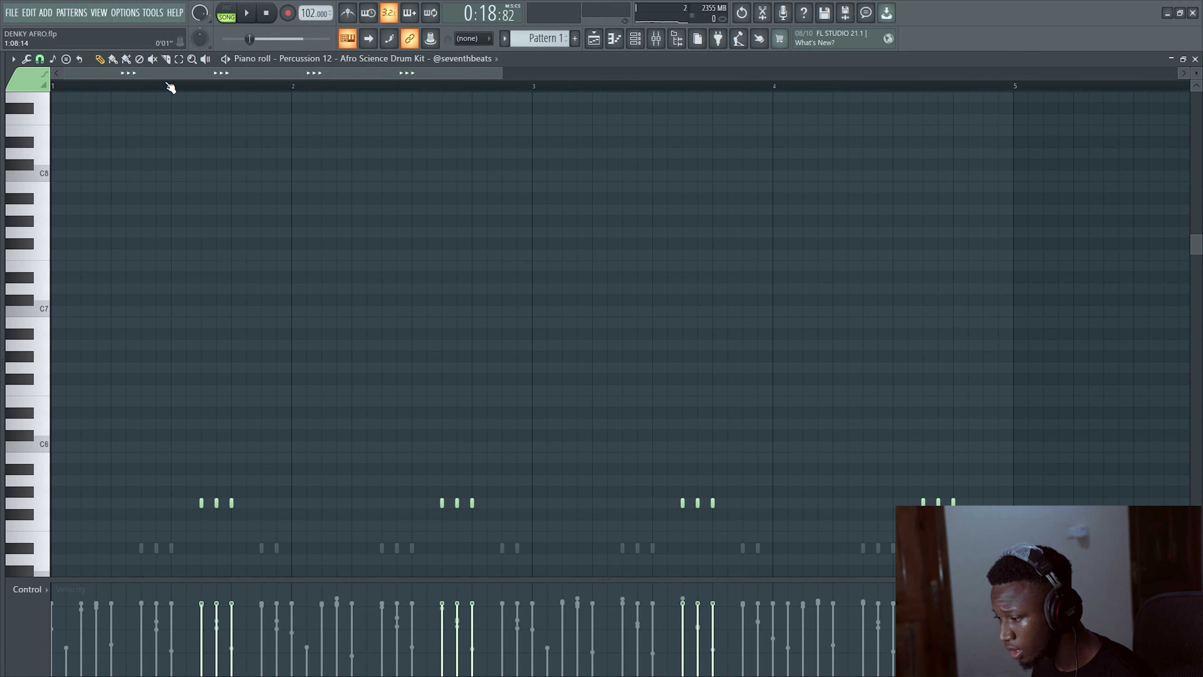
pyautogui.scroll(5, 171, 88)
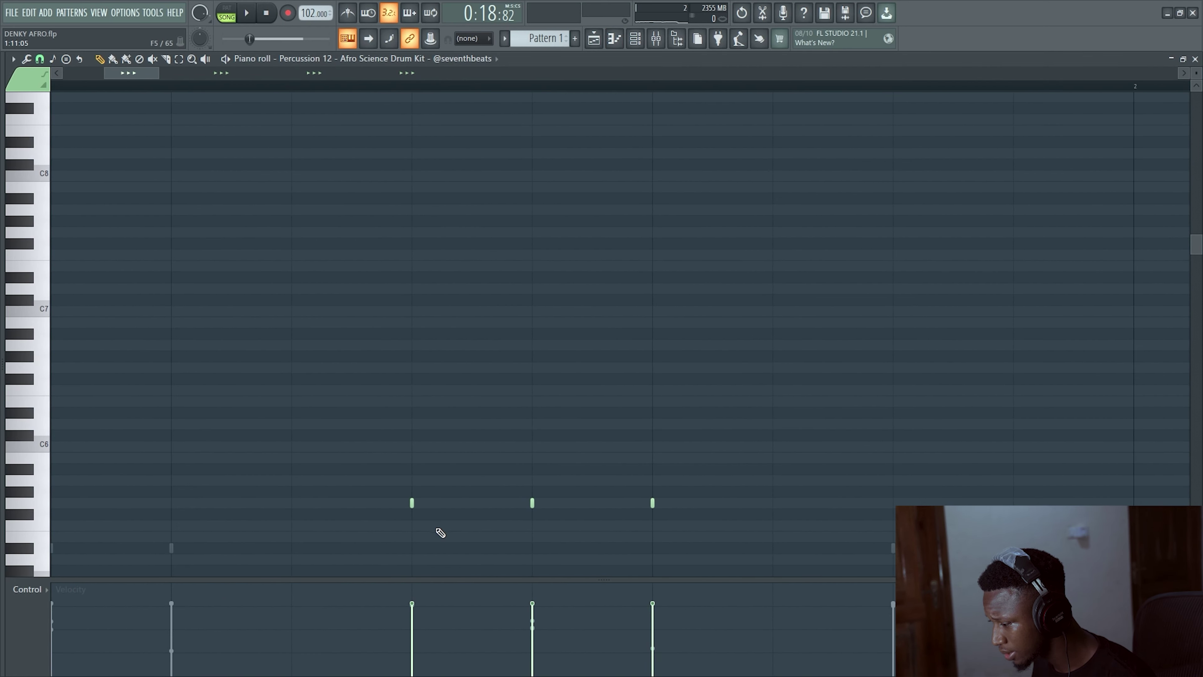
pyautogui.click(40, 60)
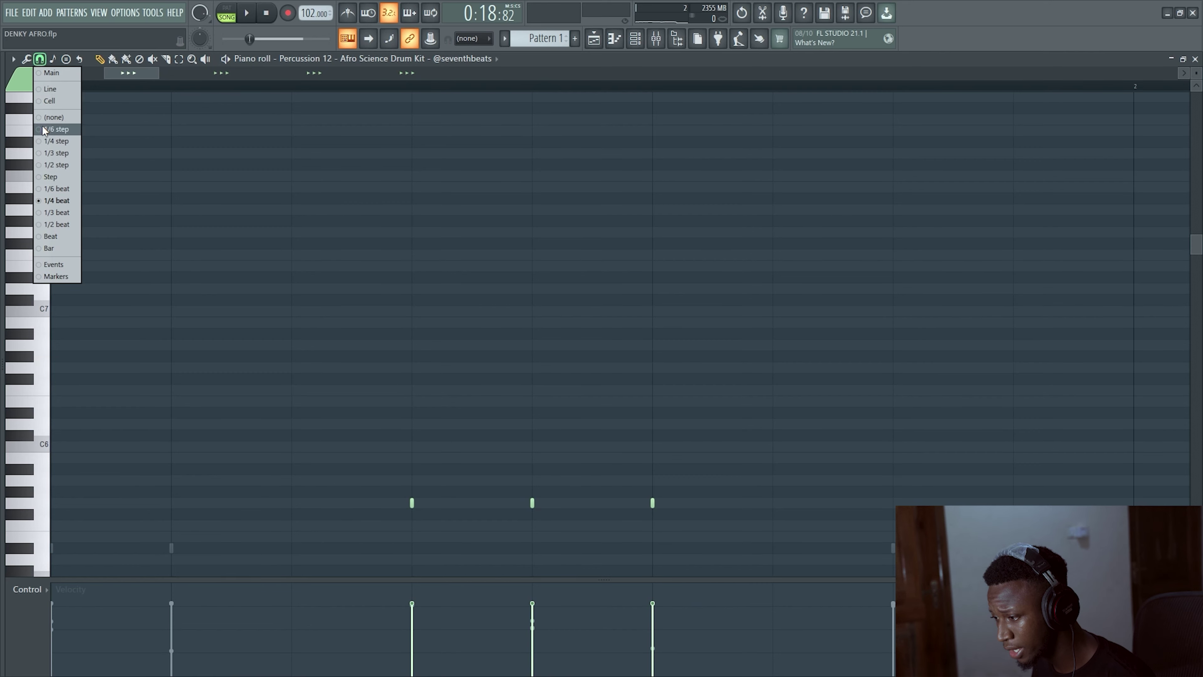
pyautogui.click(50, 123)
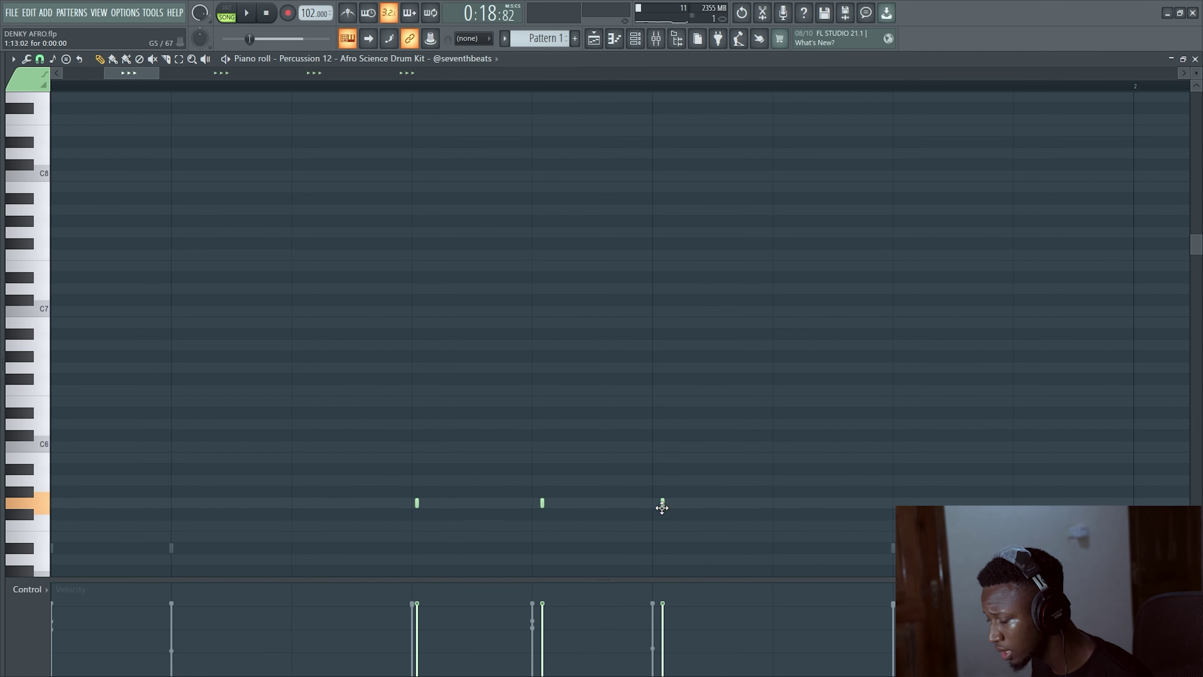
# Open 41-Conga2 in the piano roll with snap at 1/6 step, zoomed out to more bars
pyautogui.moveTo(164, 72); pyautogui.dragTo(545, 75)
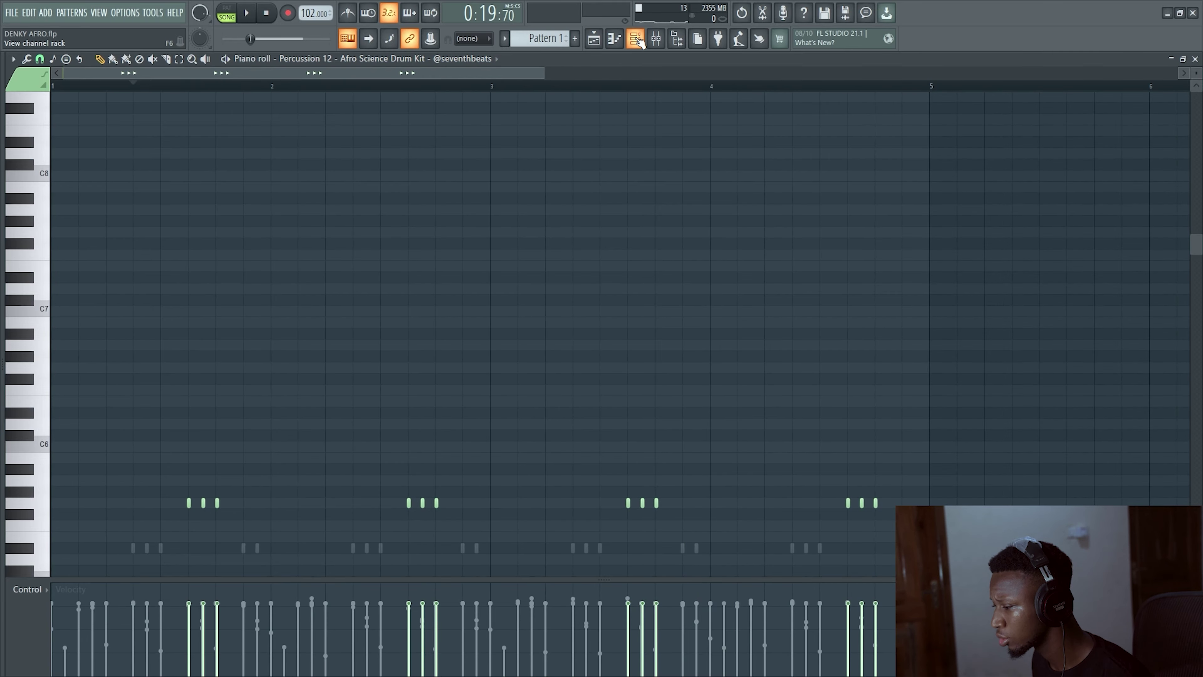
pyautogui.click(635, 38)
pyautogui.rightClick(99, 335)
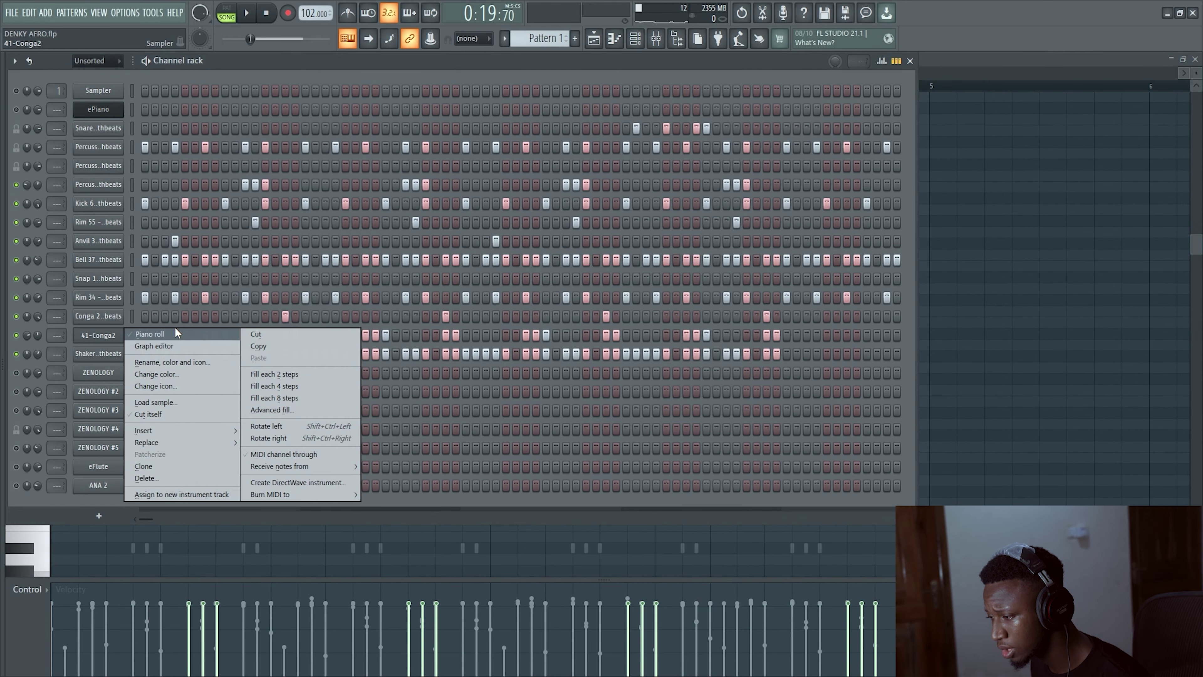
pyautogui.click(170, 334)
pyautogui.scroll(5, 111, 88)
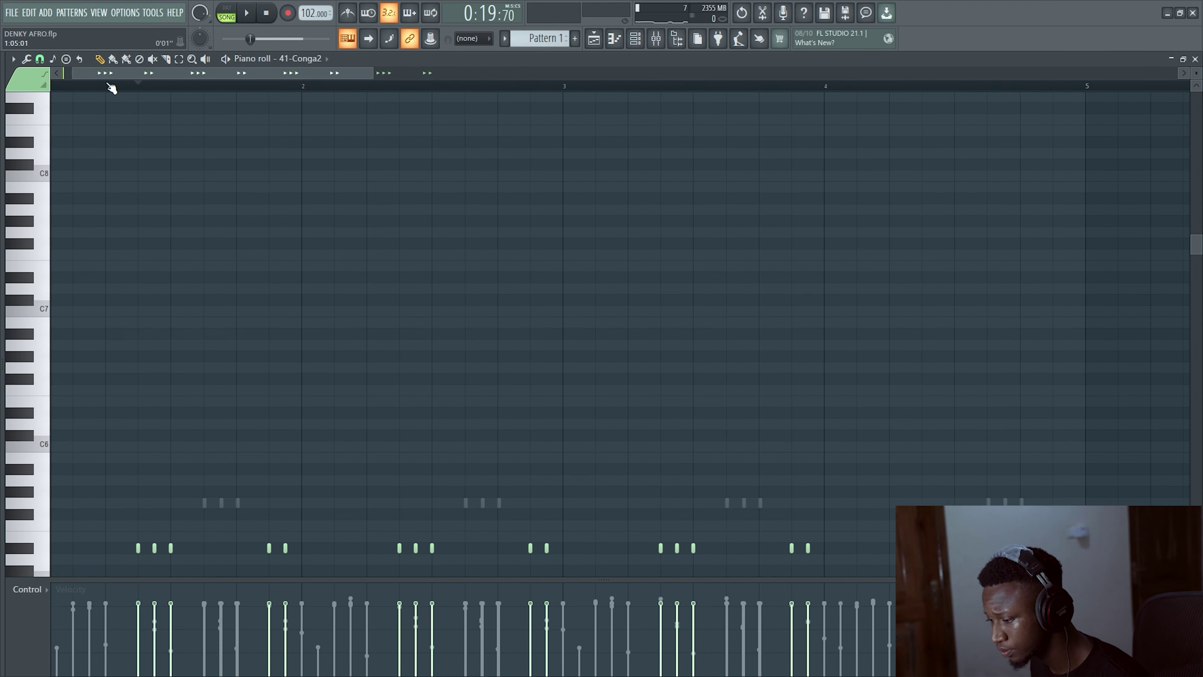
pyautogui.scroll(3, 109, 87)
pyautogui.click(39, 59)
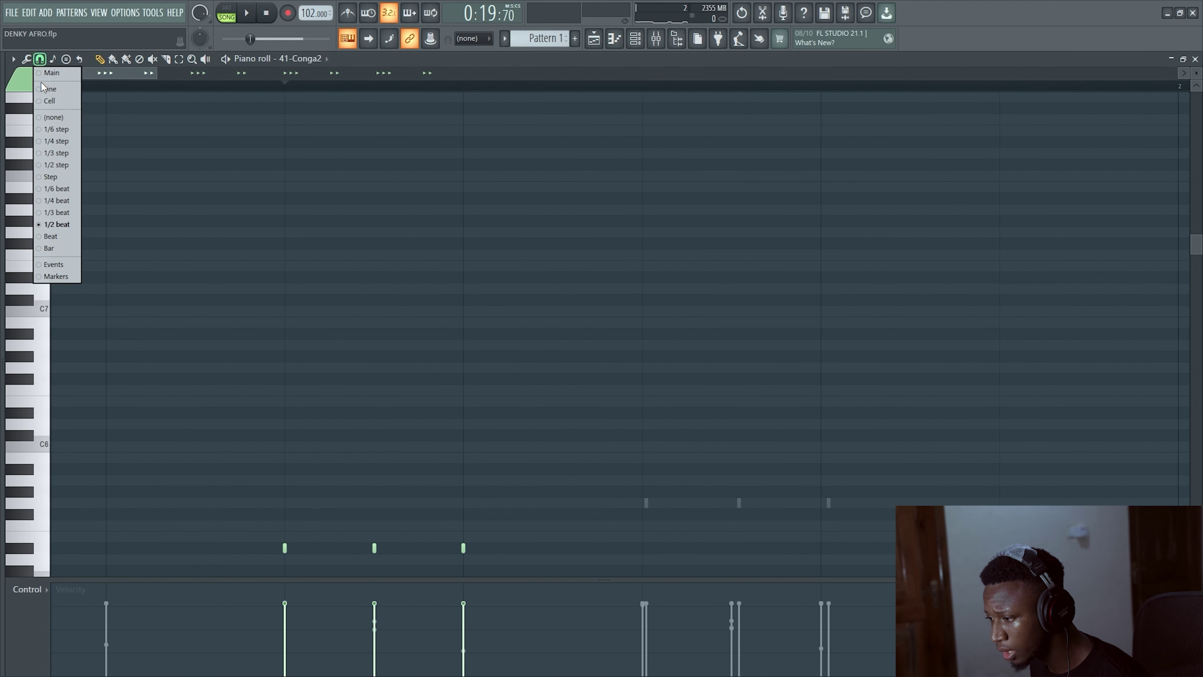
pyautogui.click(51, 127)
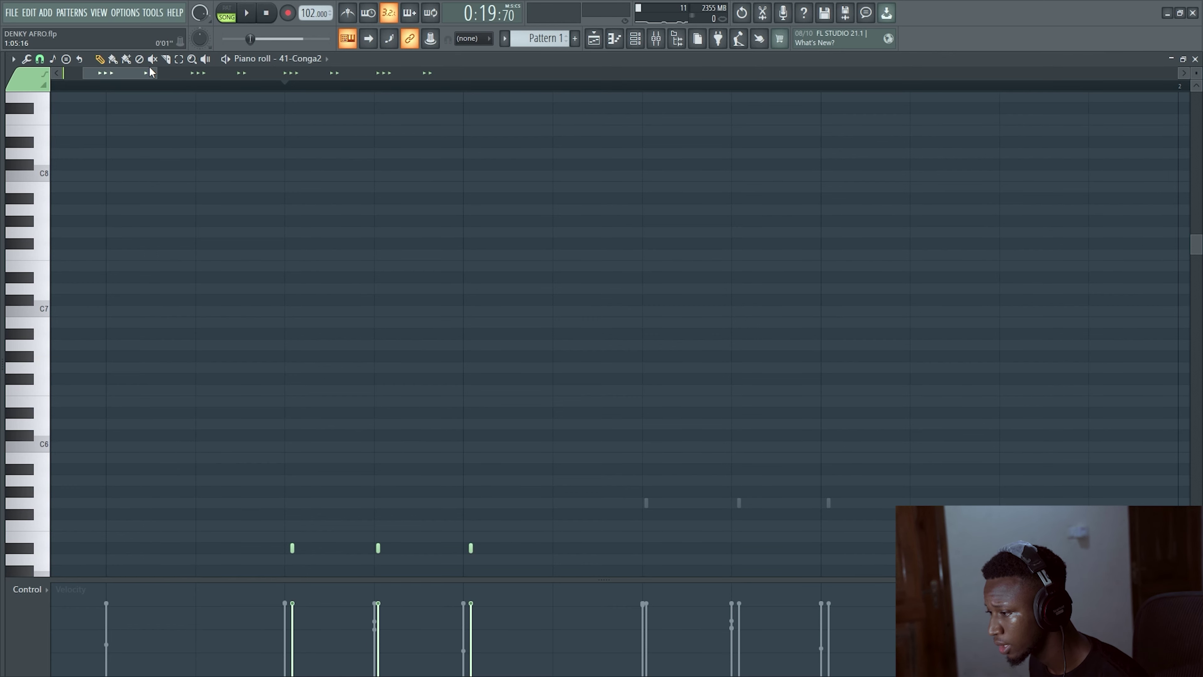
pyautogui.moveTo(161, 81); pyautogui.dragTo(190, 78)
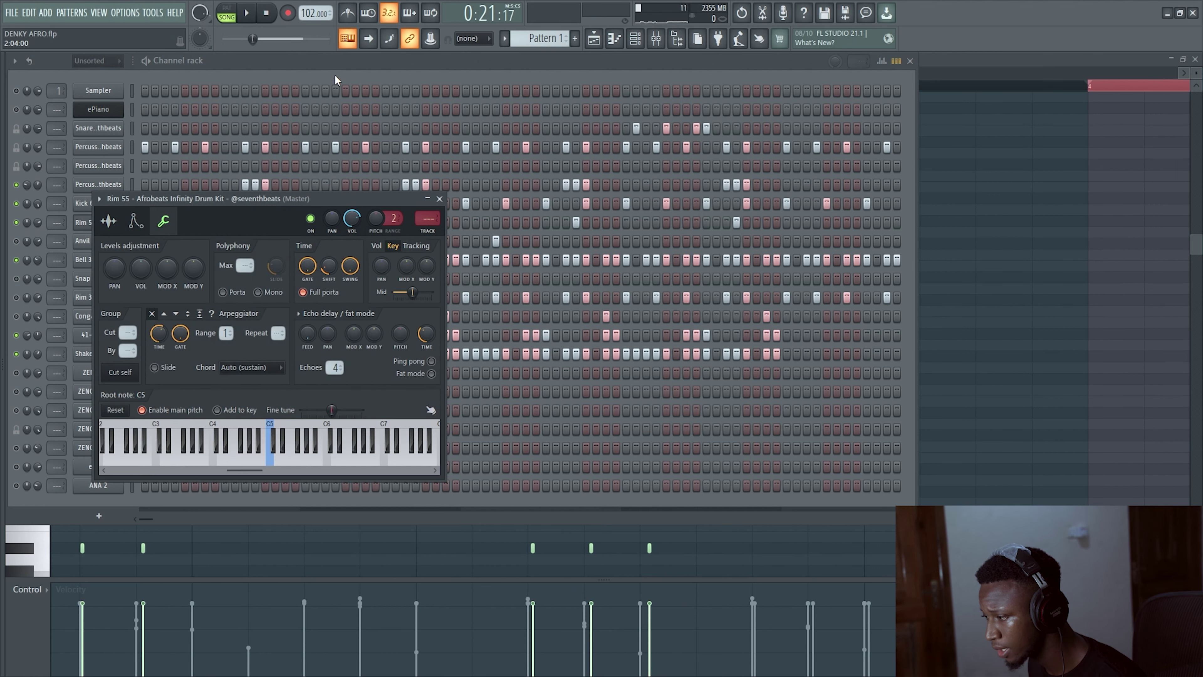
# Close Rim 55's settings, then review Bell 37's time shift and swing on its Miscellaneous tab
pyautogui.press('Escape')
pyautogui.click(88, 261)
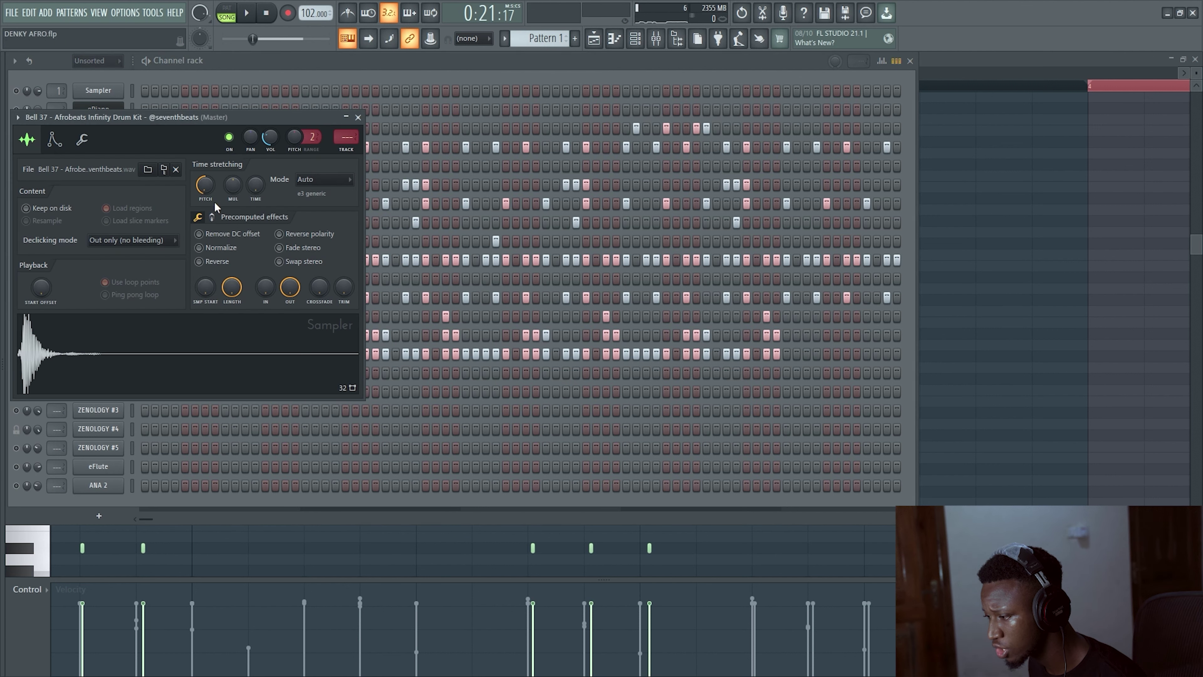
pyautogui.click(94, 151)
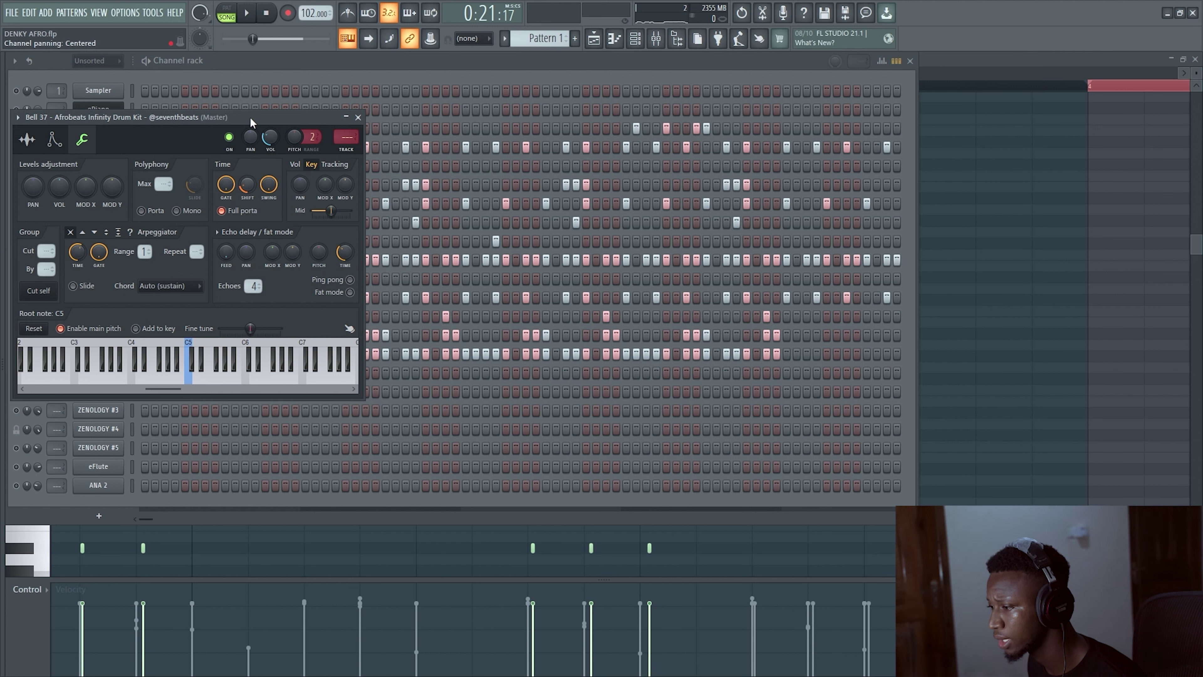
pyautogui.press('Escape')
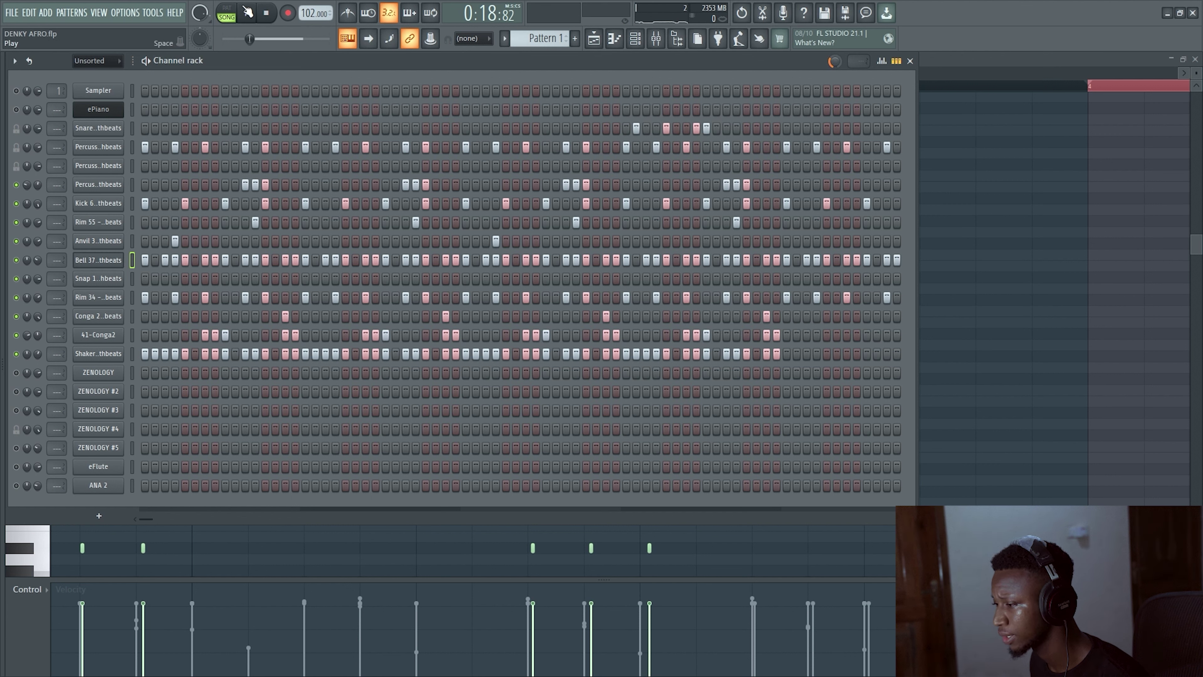
# Open Bell 37 in the piano roll at the C4 row with Snap set to (none)
pyautogui.rightClick(21, 260)
pyautogui.click(80, 175)
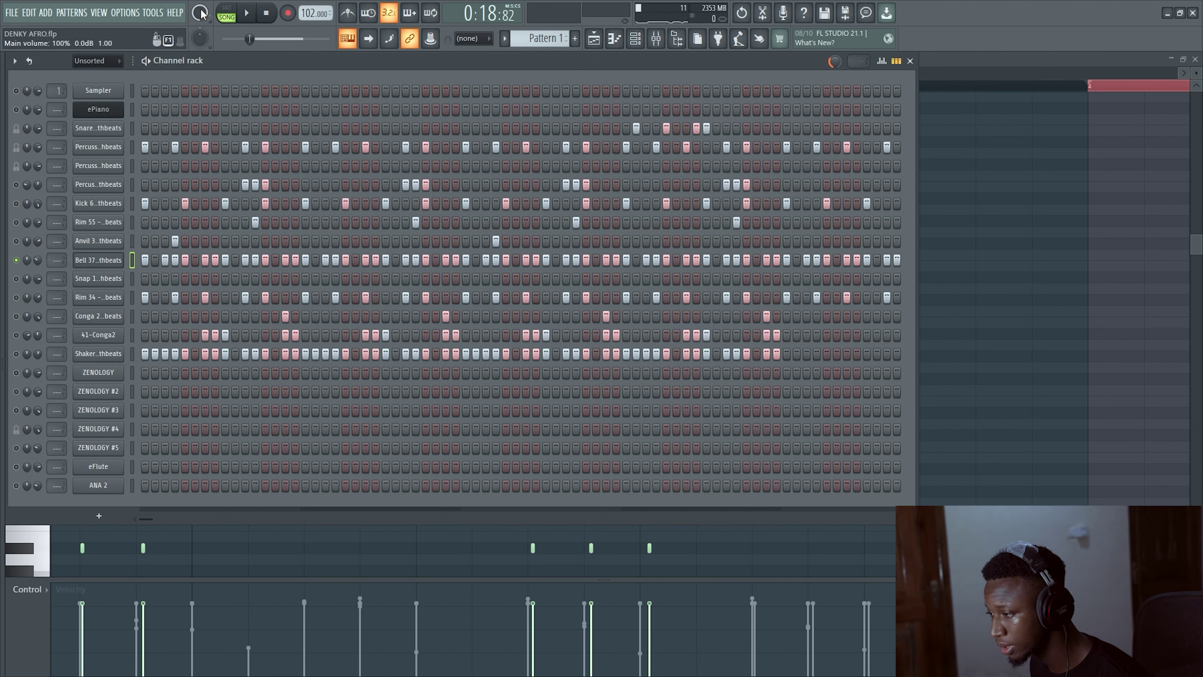
pyautogui.rightClick(104, 264)
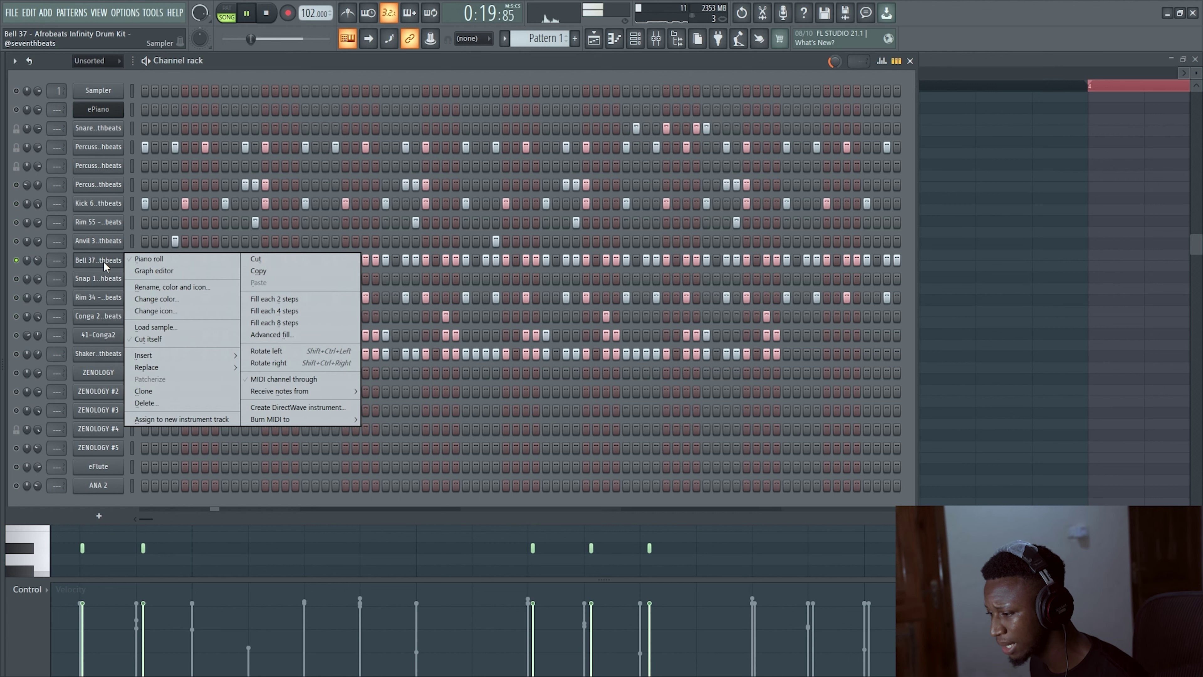
pyautogui.click(148, 259)
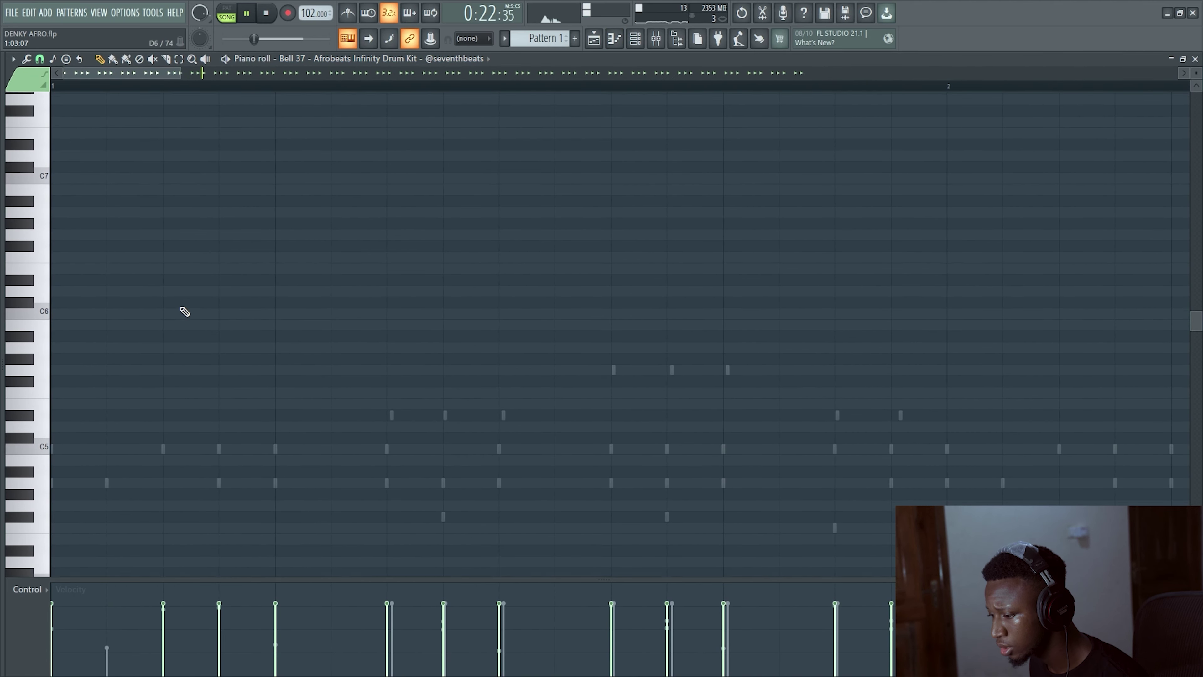
pyautogui.scroll(-9, 182, 311)
pyautogui.click(40, 58)
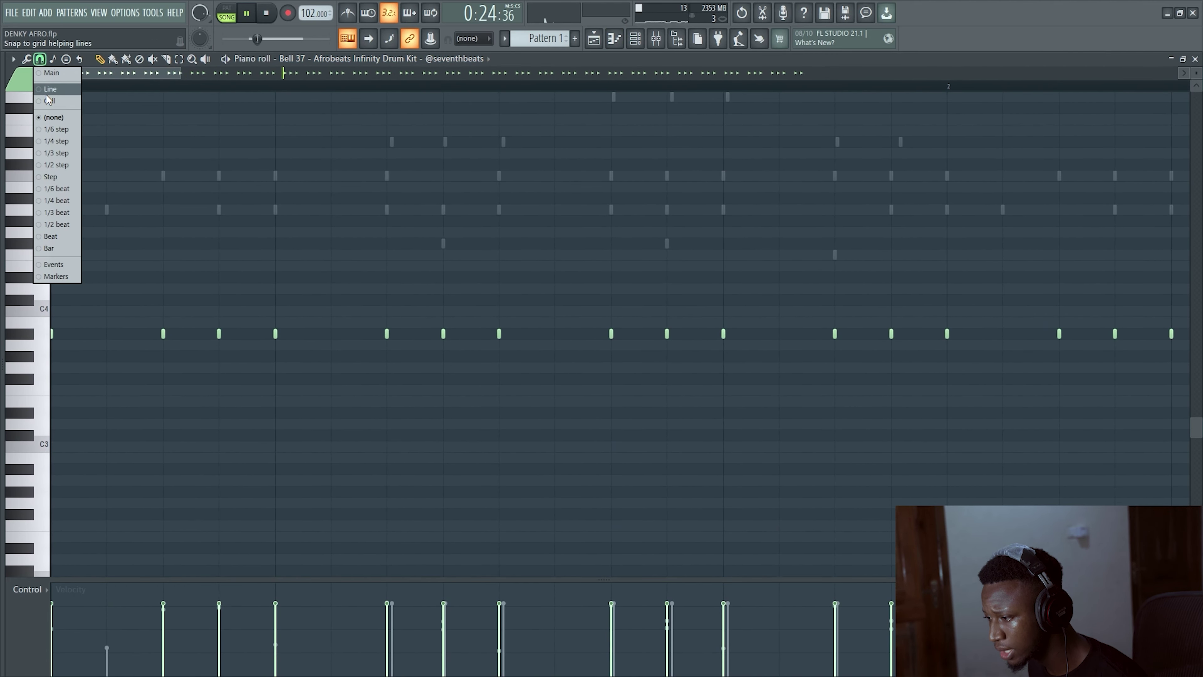
pyautogui.click(51, 119)
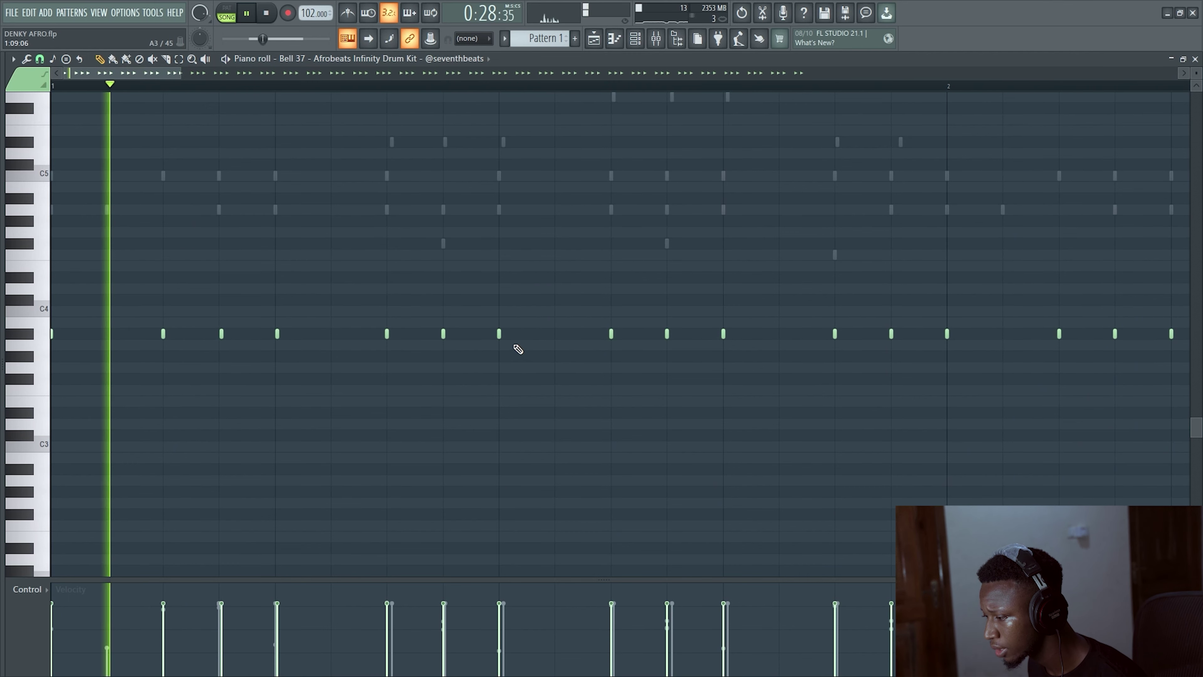
# Shift three C4 bell notes slightly later, off the grid
pyautogui.moveTo(443, 334); pyautogui.dragTo(506, 334)
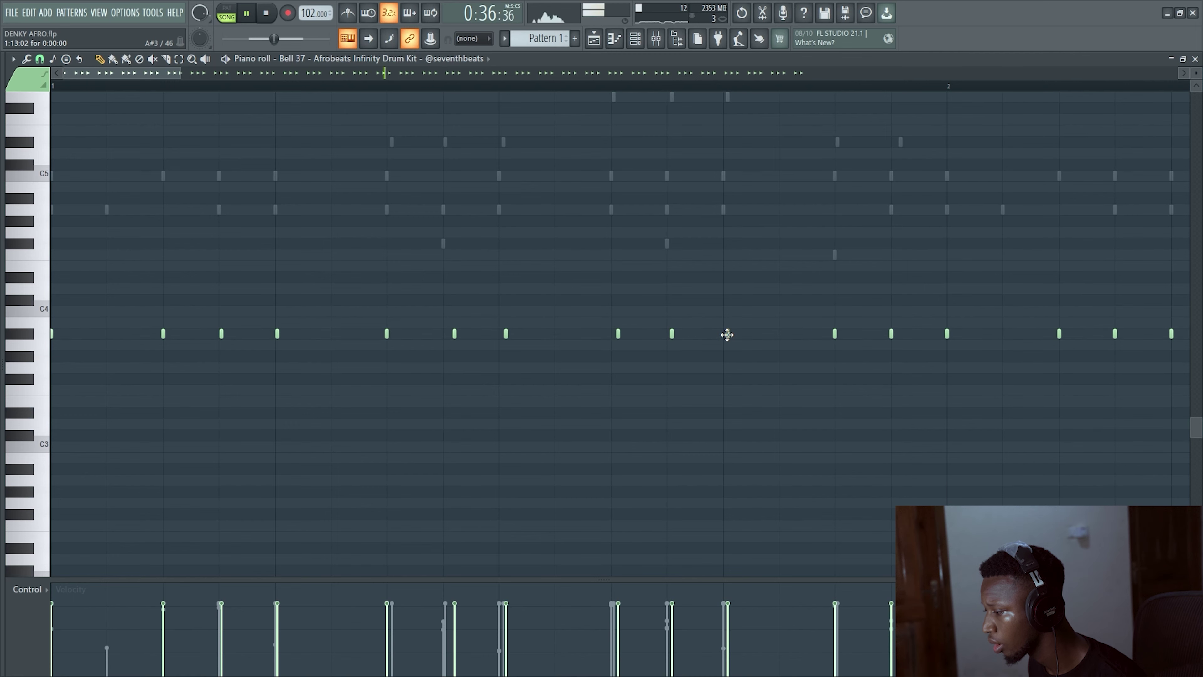
pyautogui.moveTo(891, 334); pyautogui.dragTo(895, 334)
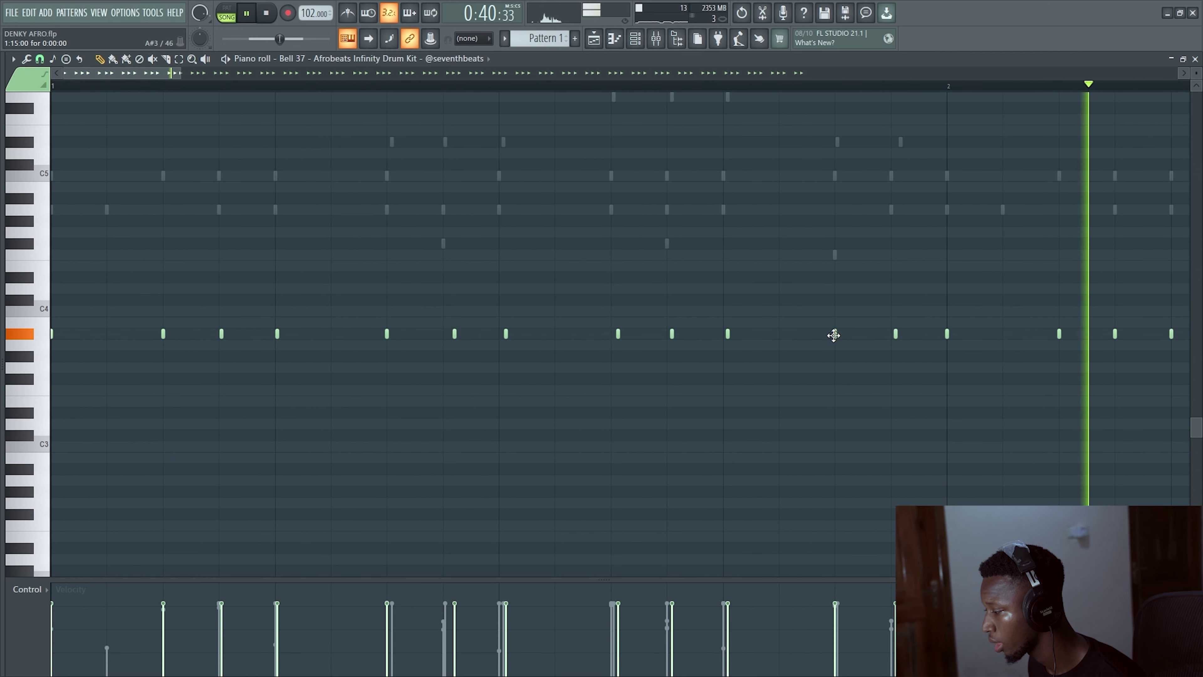
pyautogui.moveTo(835, 335); pyautogui.dragTo(839, 336)
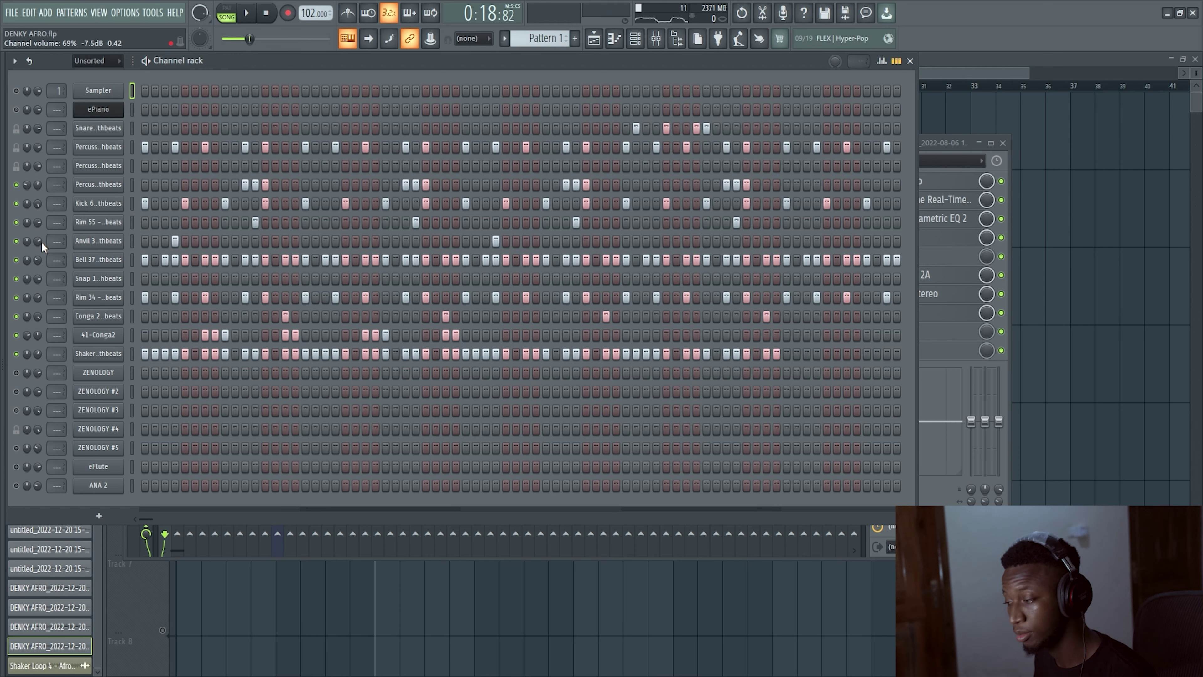
# Close the channel rack to reveal the Main Beat playlist and play the song
pyautogui.click(594, 38)
pyautogui.press('space')
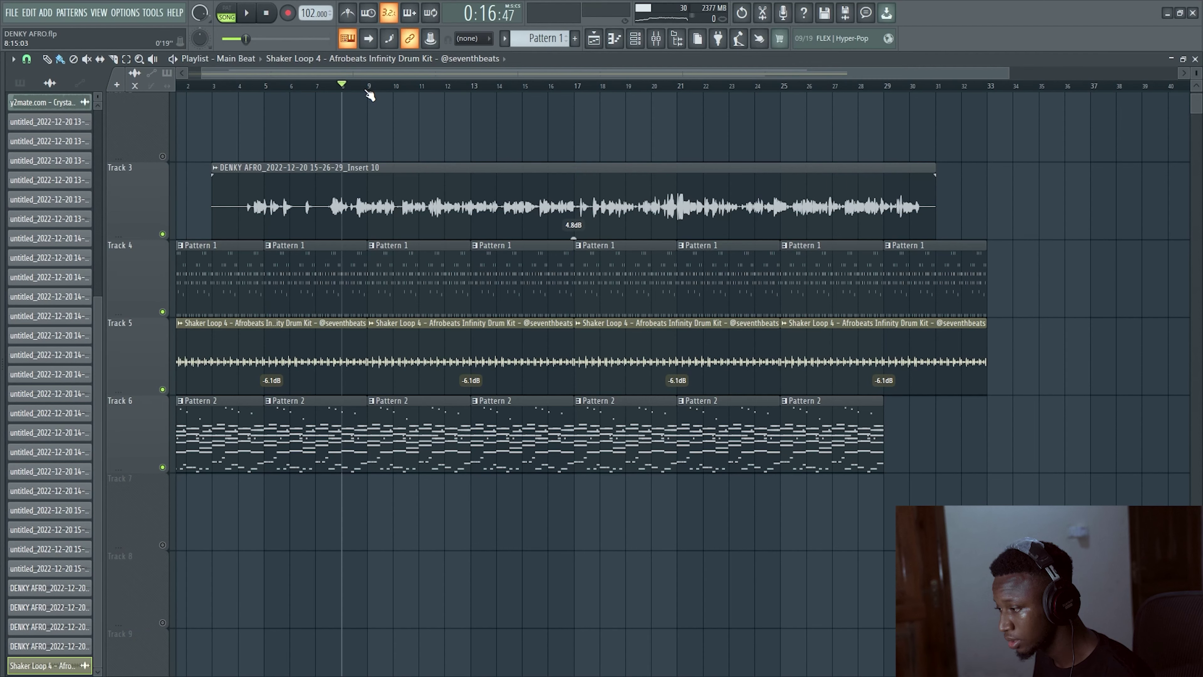
# Play the Main Beat arrangement and zoom the playlist out to hear all loosened tracks
pyautogui.click(242, 14)
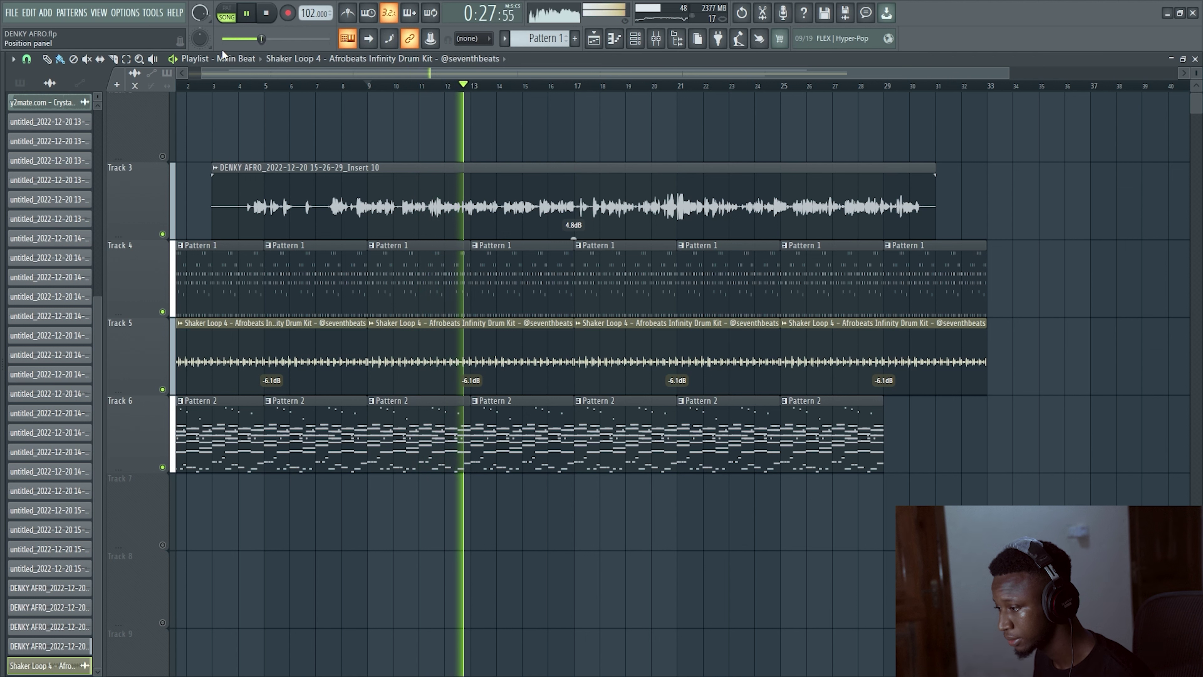
pyautogui.moveTo(202, 72); pyautogui.dragTo(164, 83)
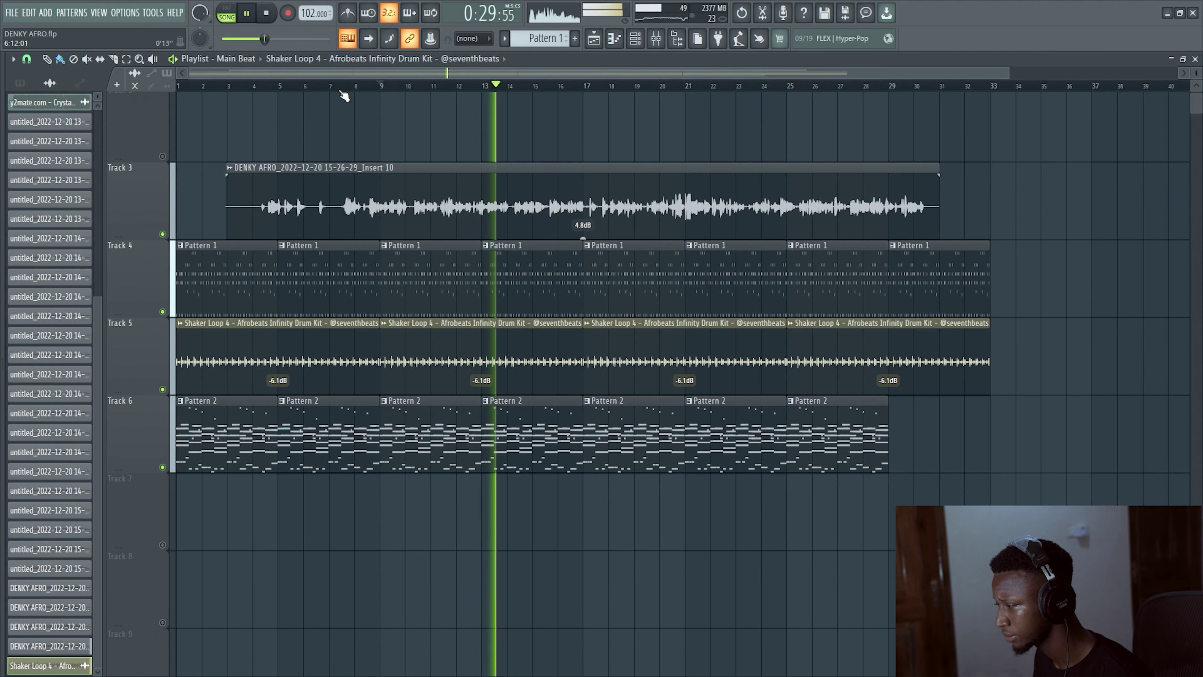
pyautogui.moveTo(1010, 72); pyautogui.dragTo(1029, 73)
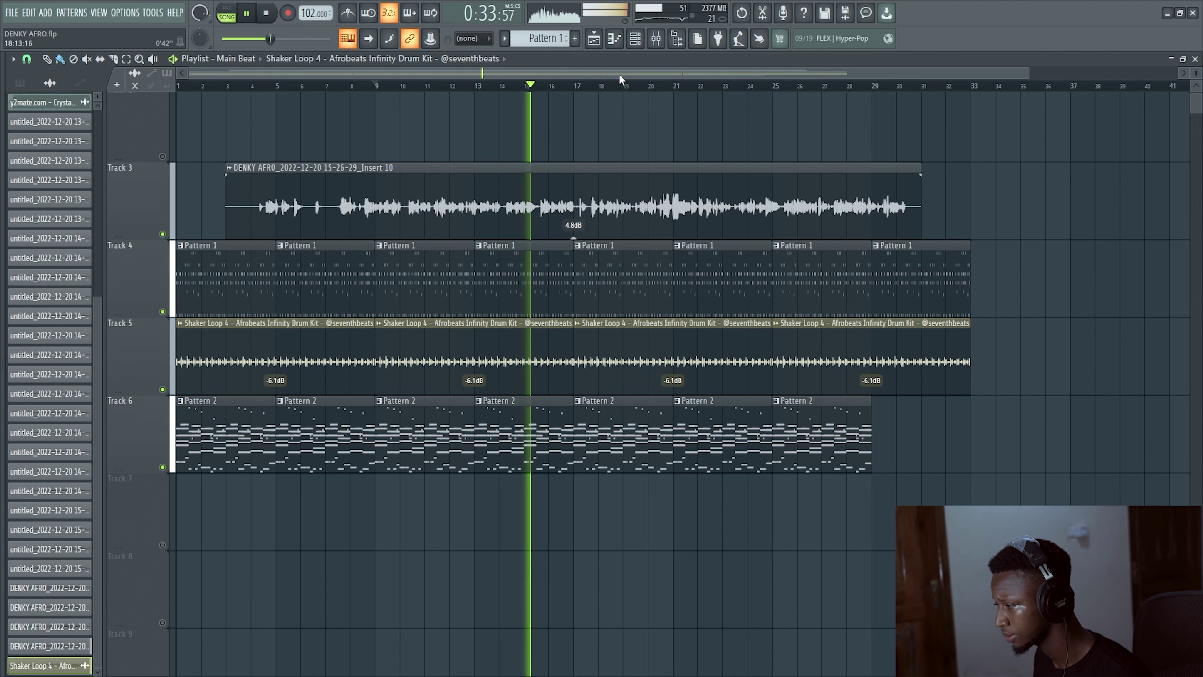